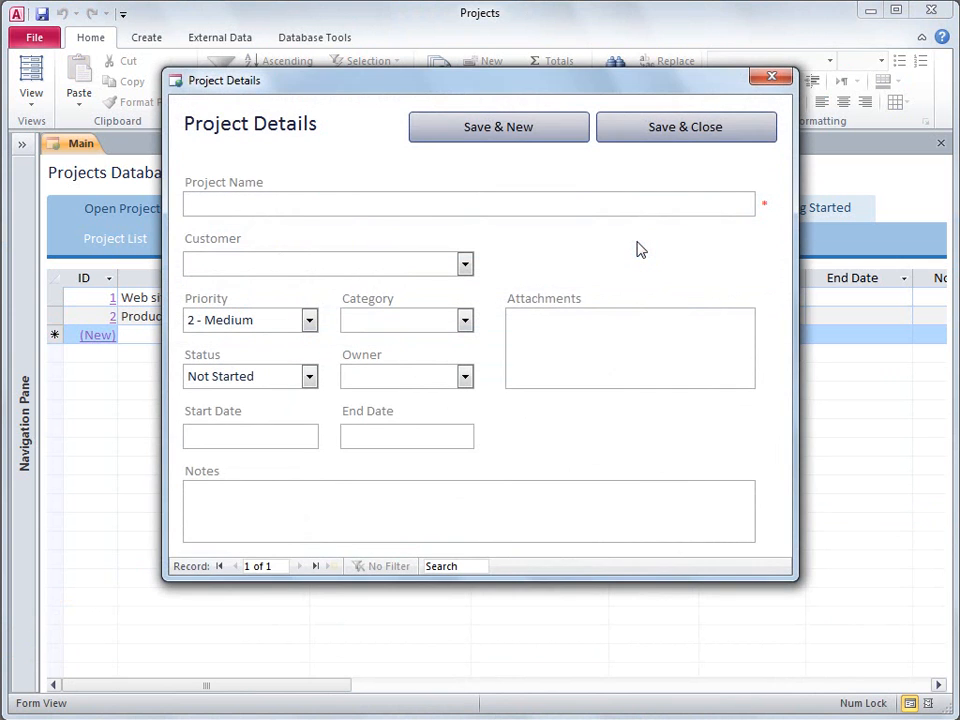
# Enter Conference Room Remodel as the project name and fill in the customer's full name
pyautogui.write('Room Remodel')
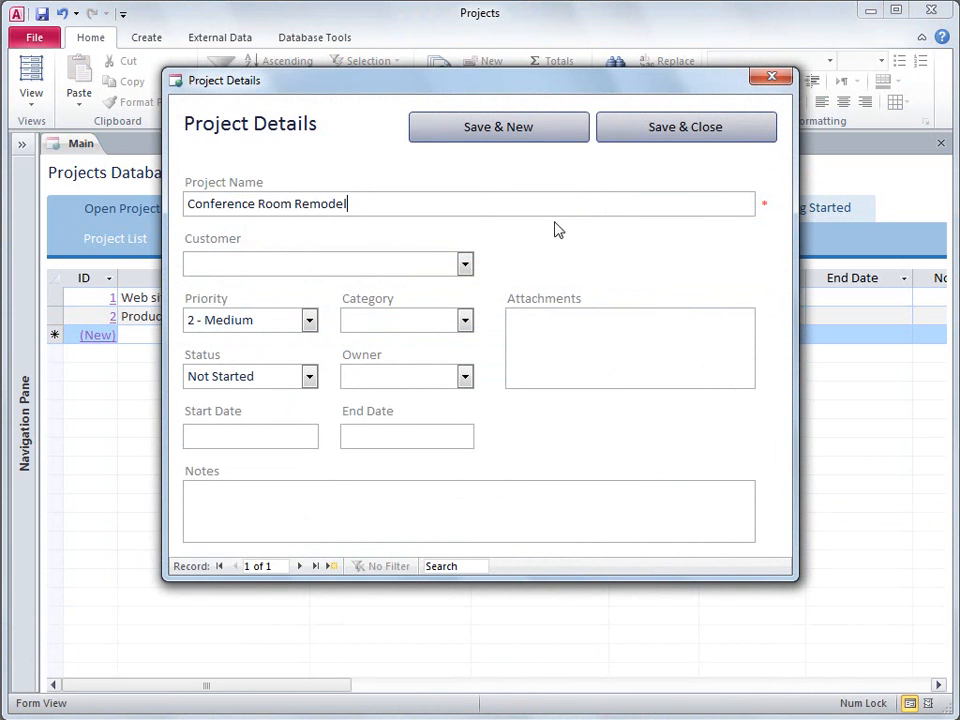
pyautogui.click(424, 264)
pyautogui.write('April M')
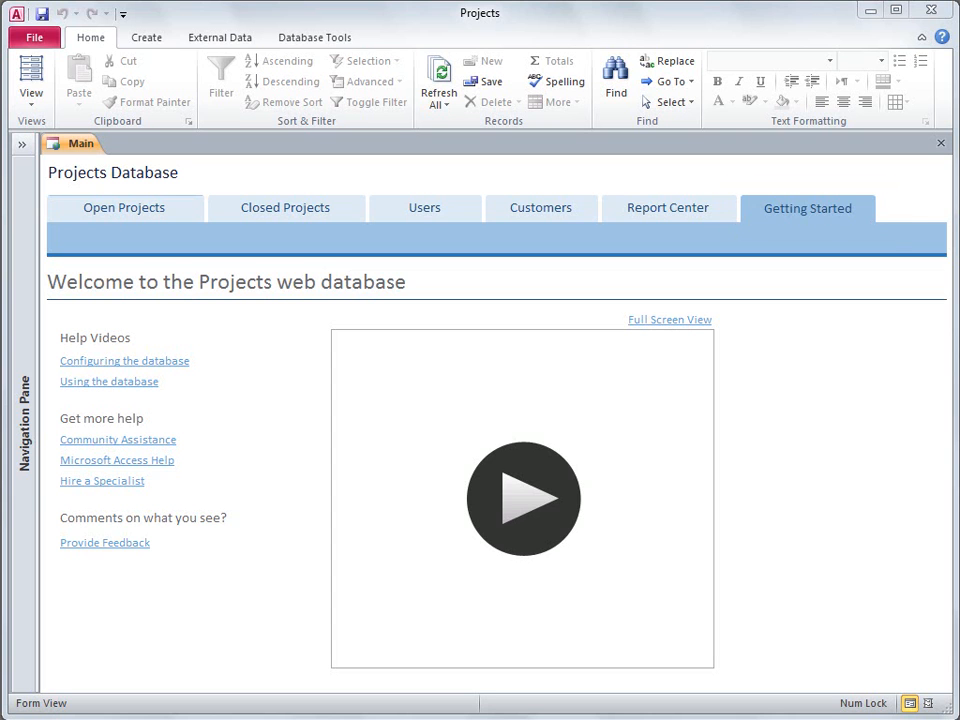
# Show the open projects list and add a project named Web site redesign
pyautogui.click(187, 211)
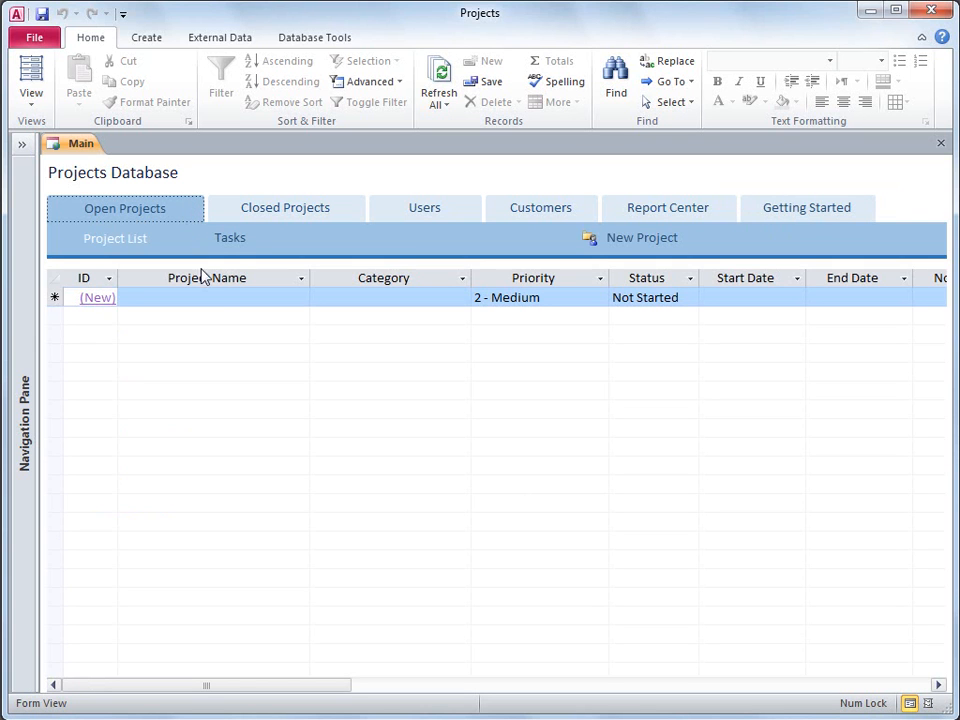
pyautogui.click(218, 299)
pyautogui.write('Web')
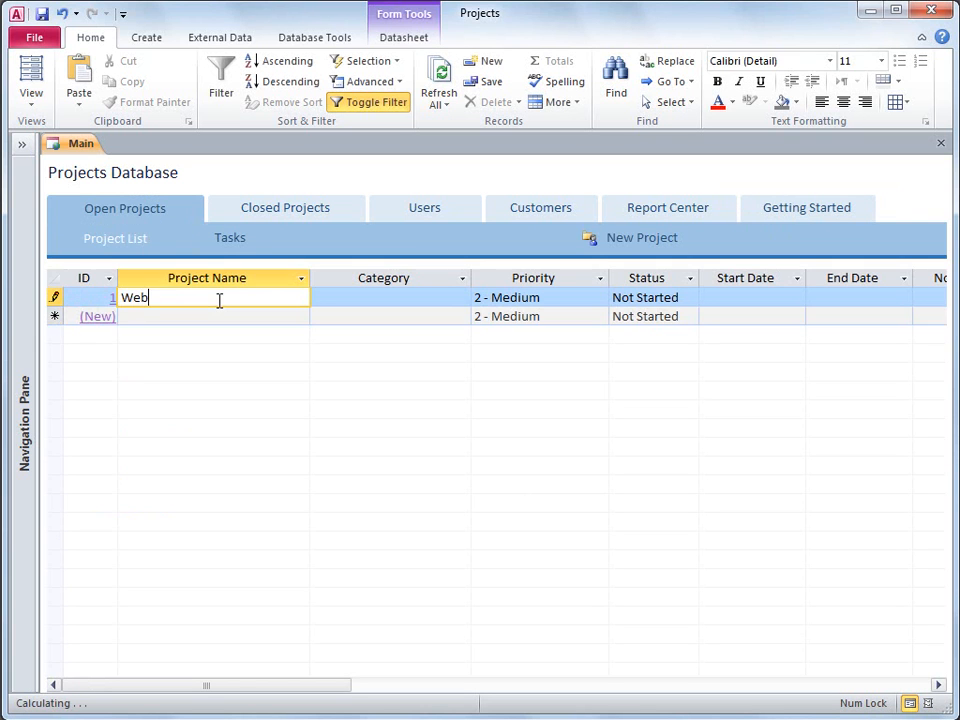
pyautogui.write(' site redesign')
# Add a second project named Product launch: Widget A in the next row of the project list
pyautogui.click(220, 316)
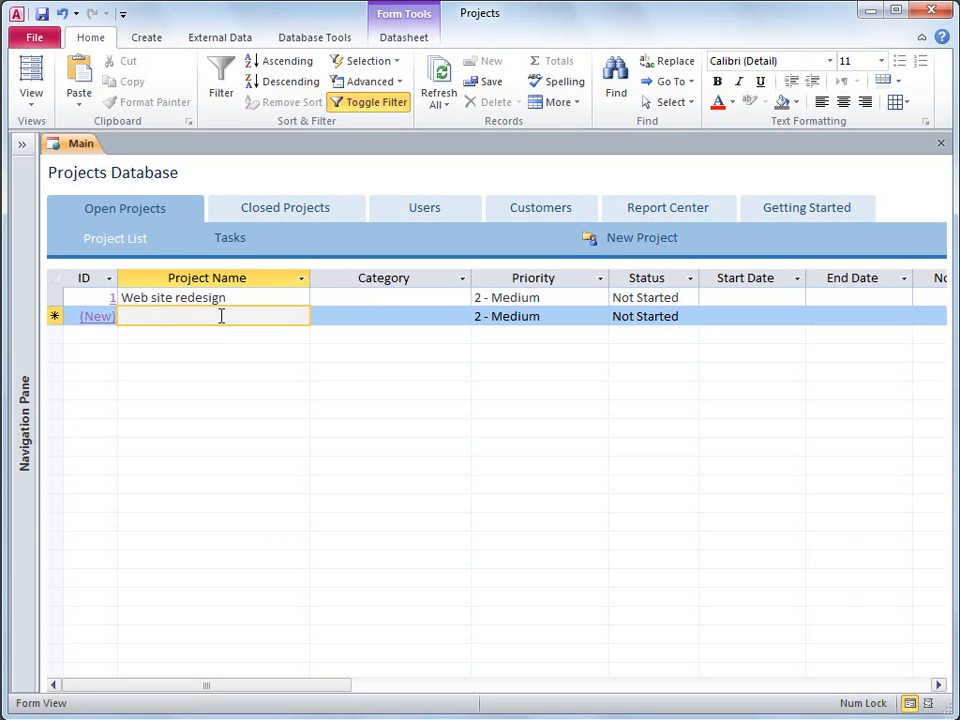
pyautogui.write('Product ')
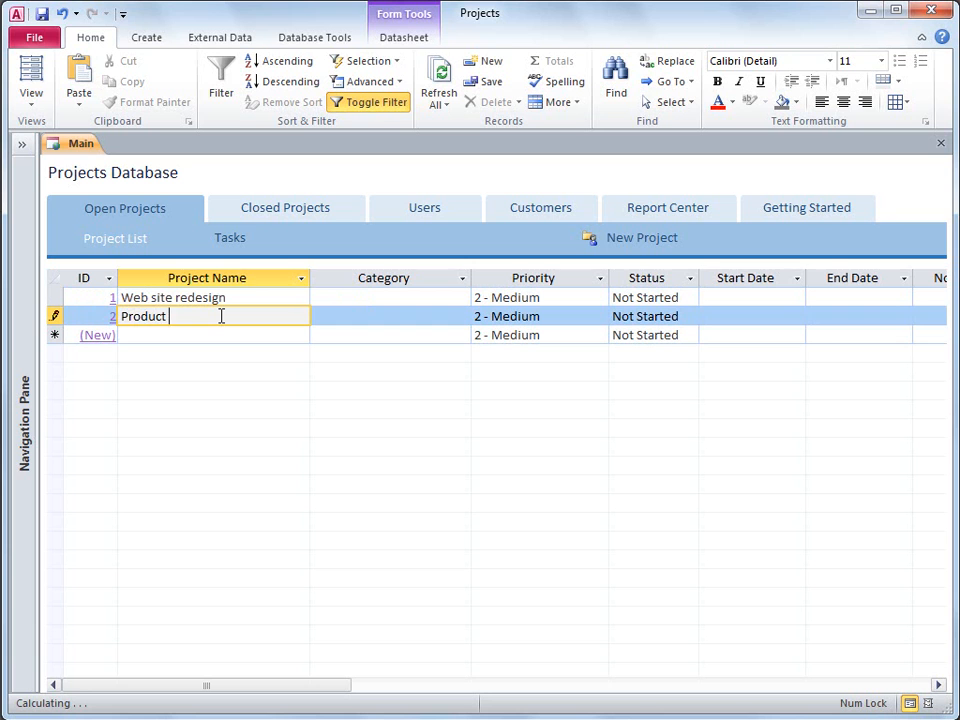
pyautogui.write('launch: Widget A')
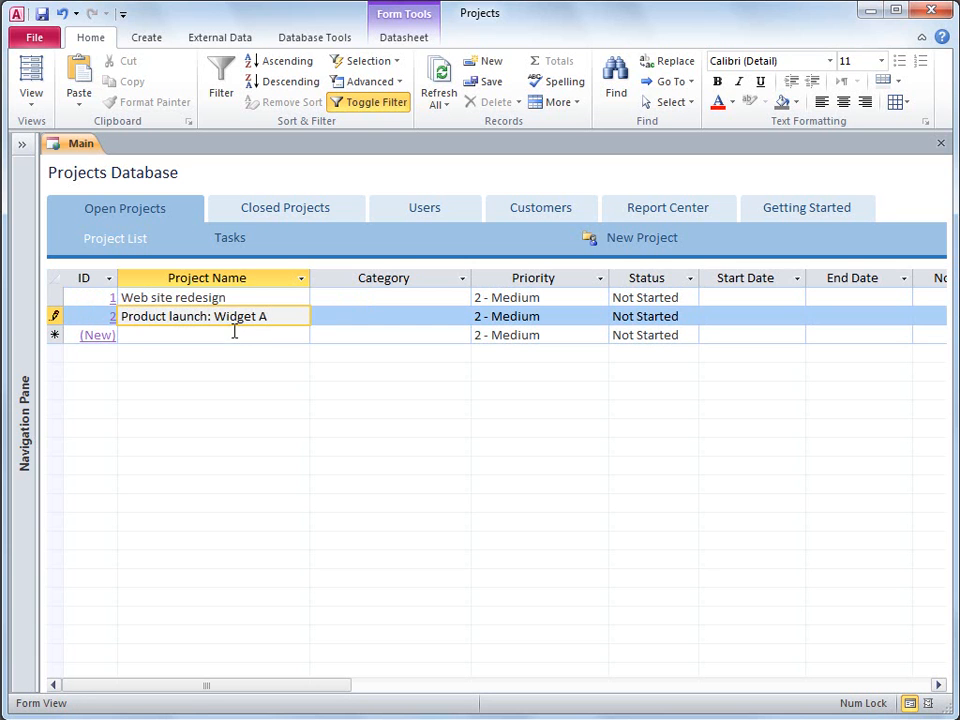
pyautogui.click(233, 333)
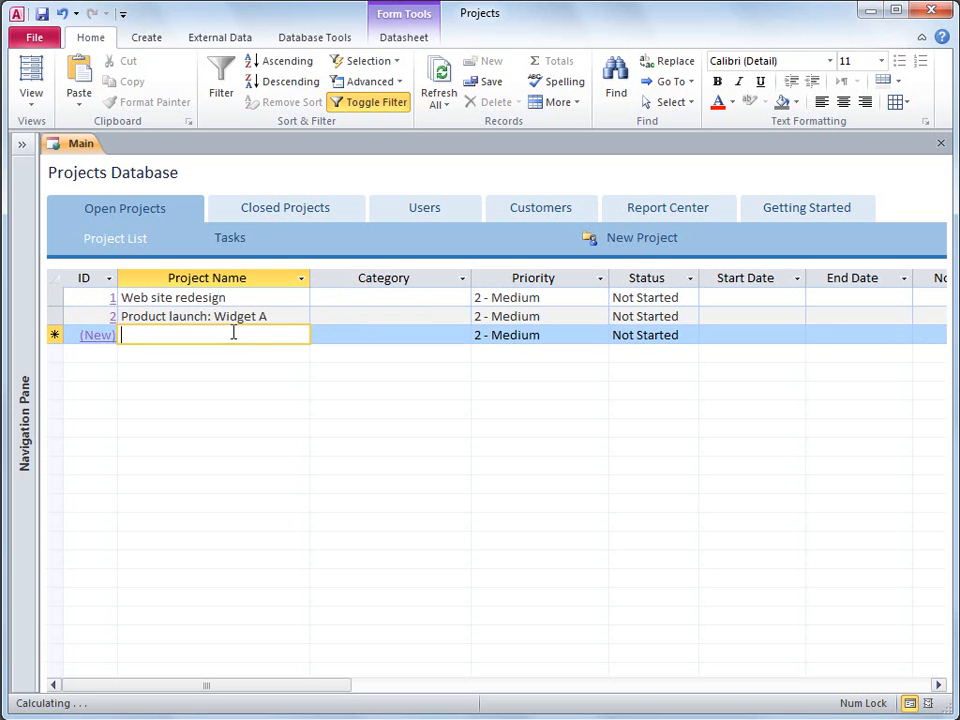
# Create a new project in the details form, named Conference Room Remodel, and fill in the customer's full name
pyautogui.click(636, 246)
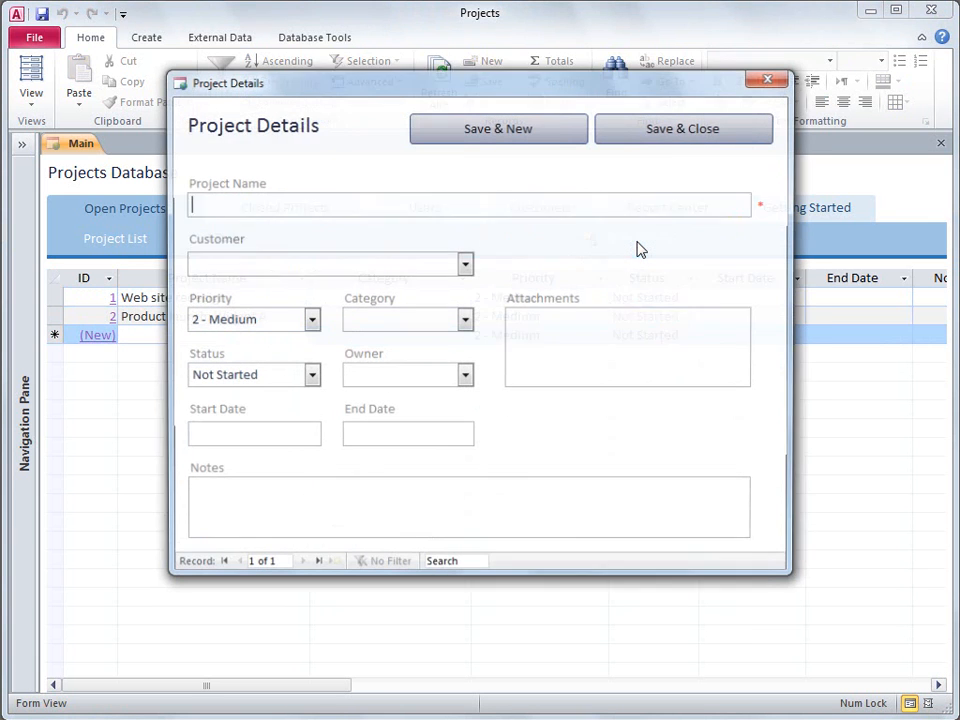
pyautogui.write('Con')
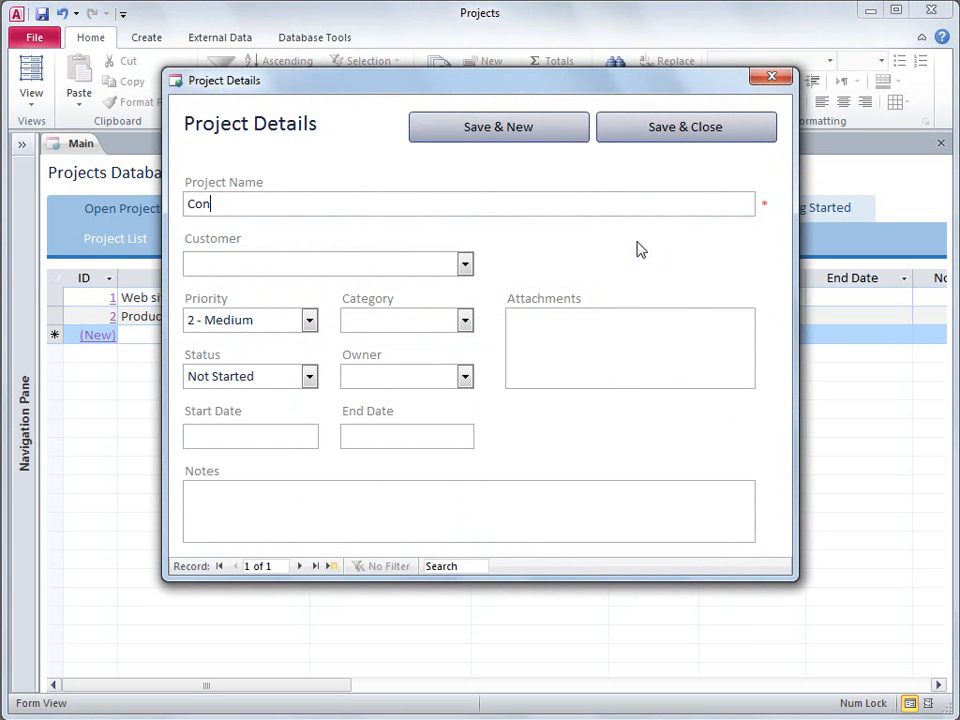
pyautogui.write('ference Room Remodel')
pyautogui.click(431, 261)
pyautogui.write('April Meyer')
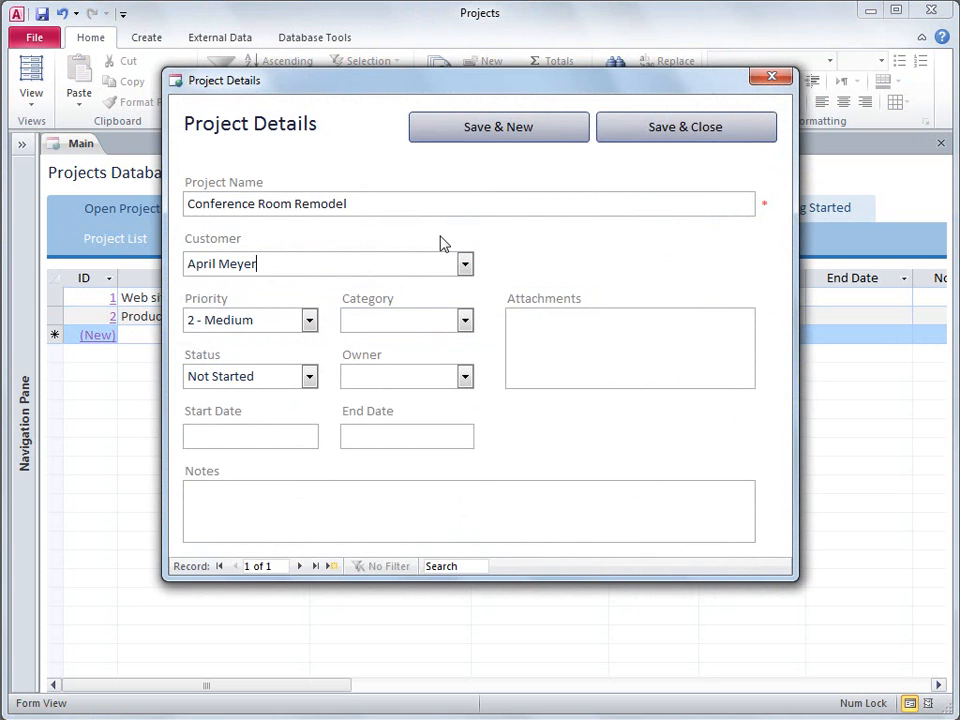
# Add the unlisted customer as a new record with first name, last name and company Fabrikam, Inc., and save it
pyautogui.press('Tab')
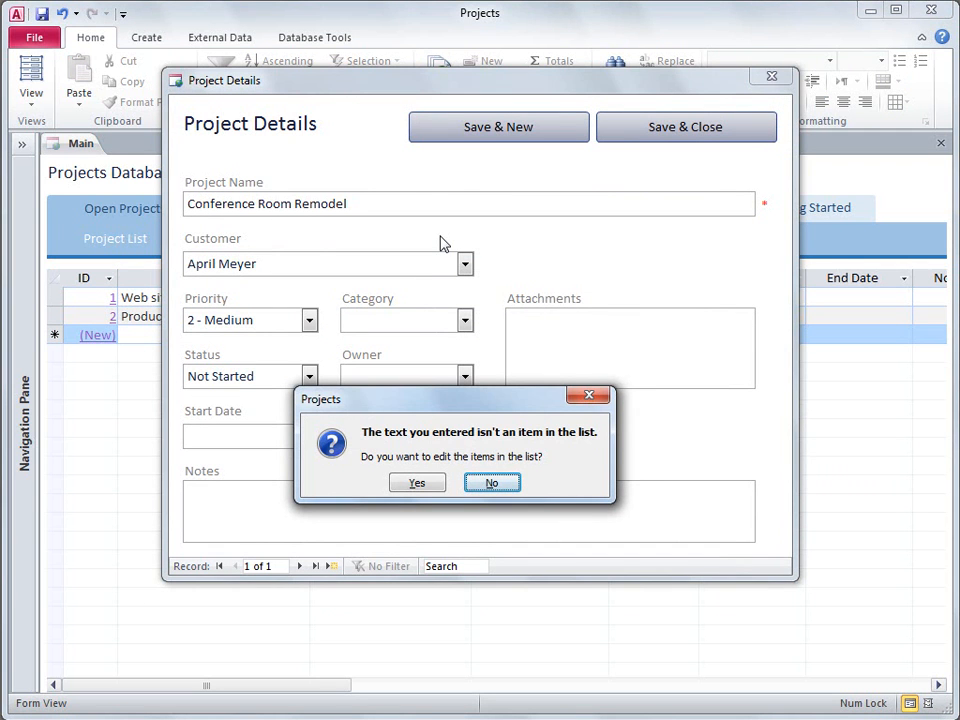
pyautogui.click(424, 483)
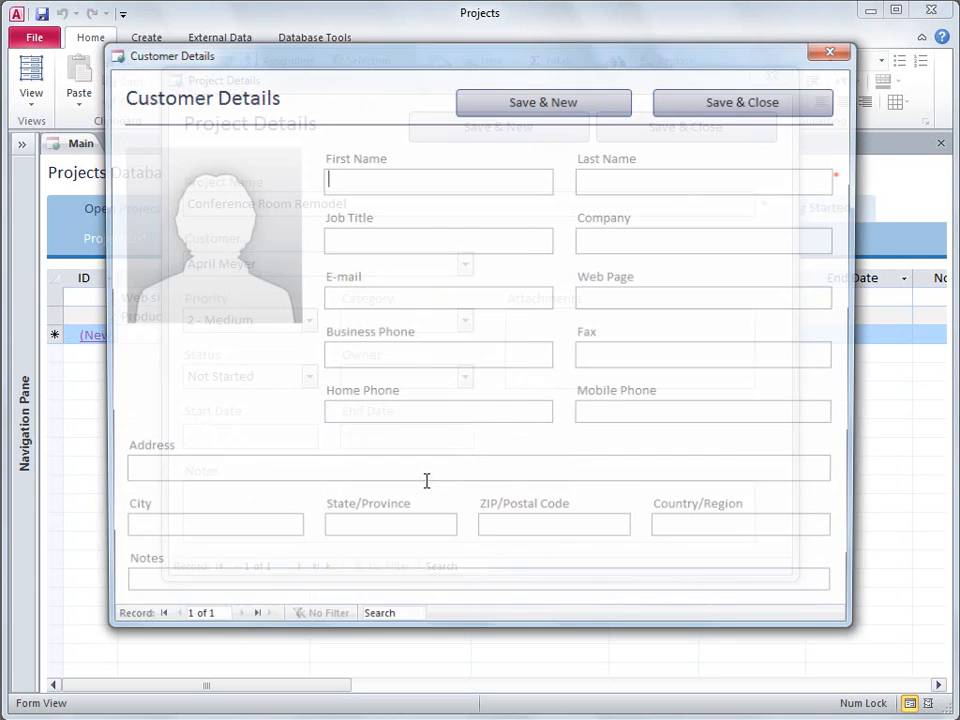
pyautogui.write('April')
pyautogui.write('Mey')
pyautogui.write('Fabrikam')
pyautogui.write(', Inc.')
pyautogui.click(741, 112)
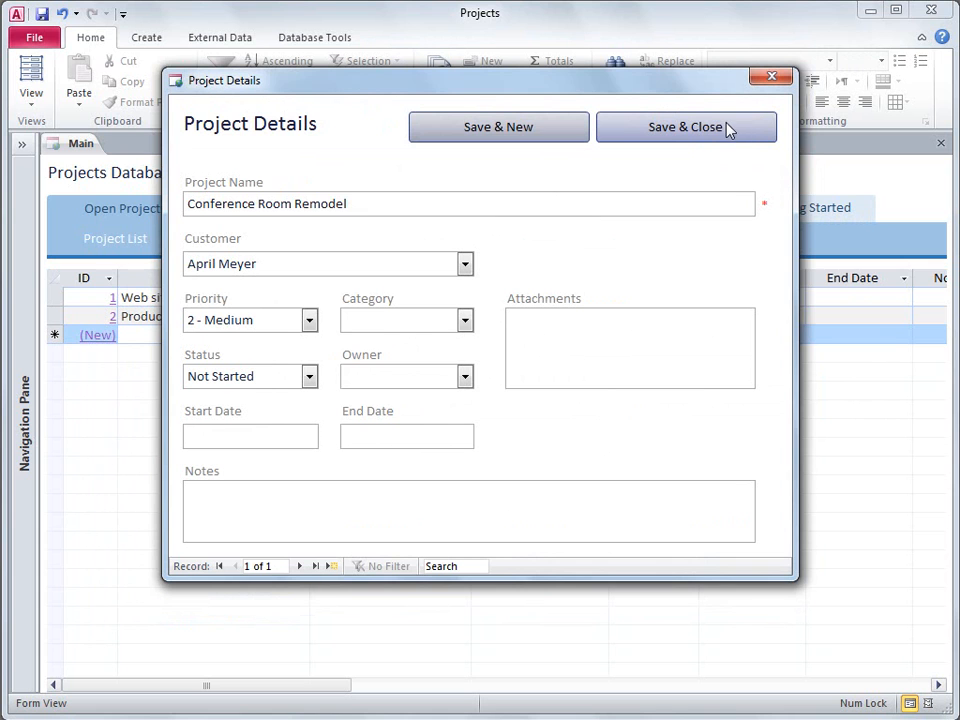
# Replace the placeholder entries in the Category list with Construction, Marketing and Computer/Internet
pyautogui.click(466, 320)
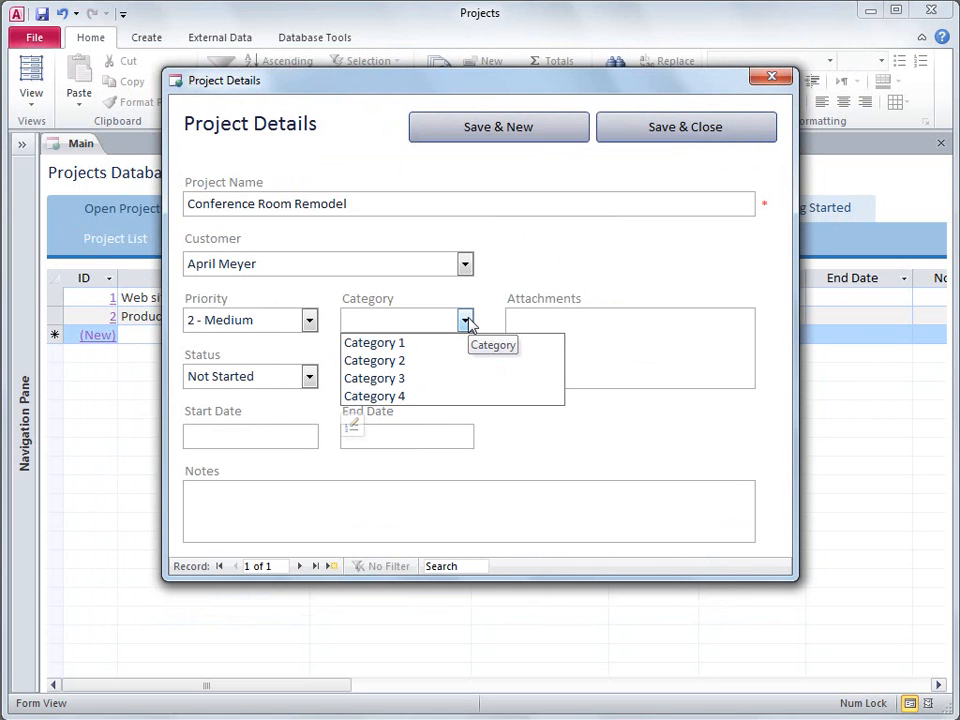
pyautogui.click(359, 429)
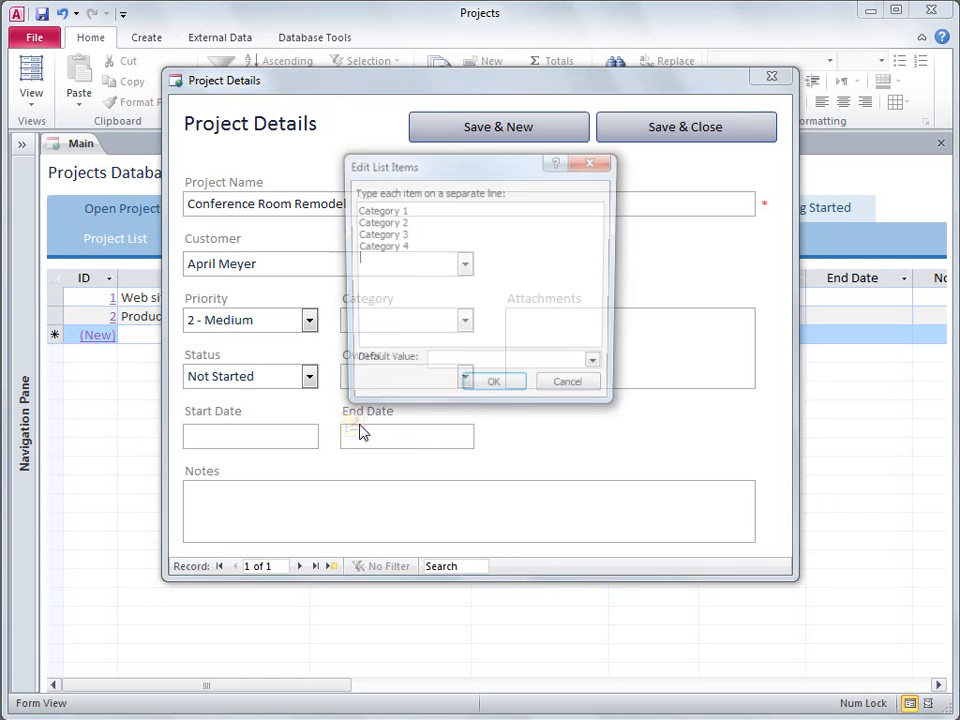
pyautogui.moveTo(444, 268); pyautogui.dragTo(348, 212)
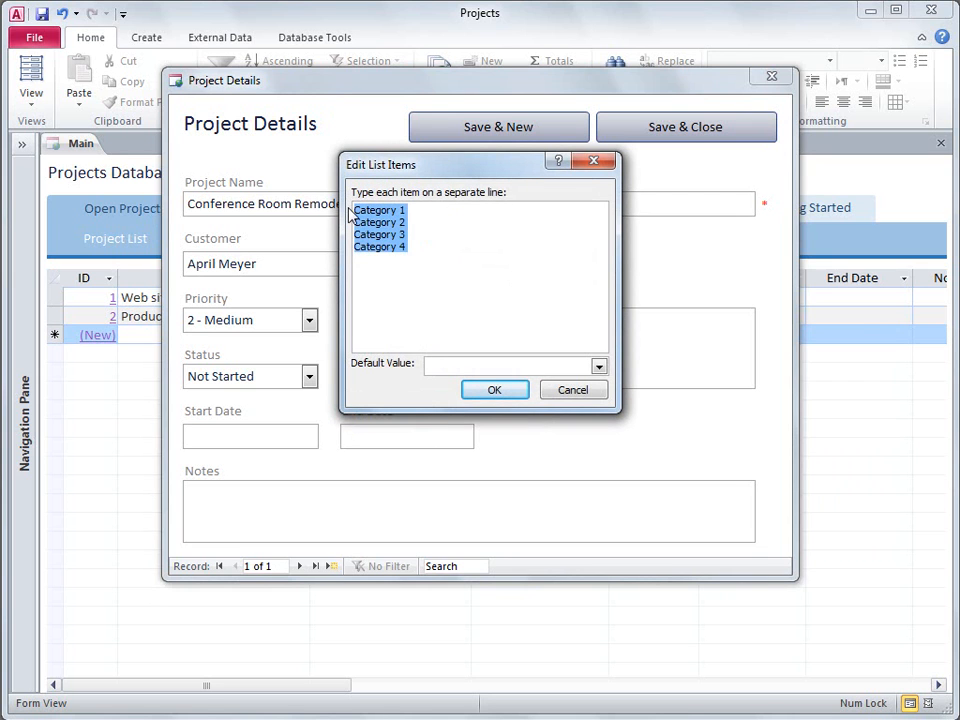
pyautogui.write('Constr')
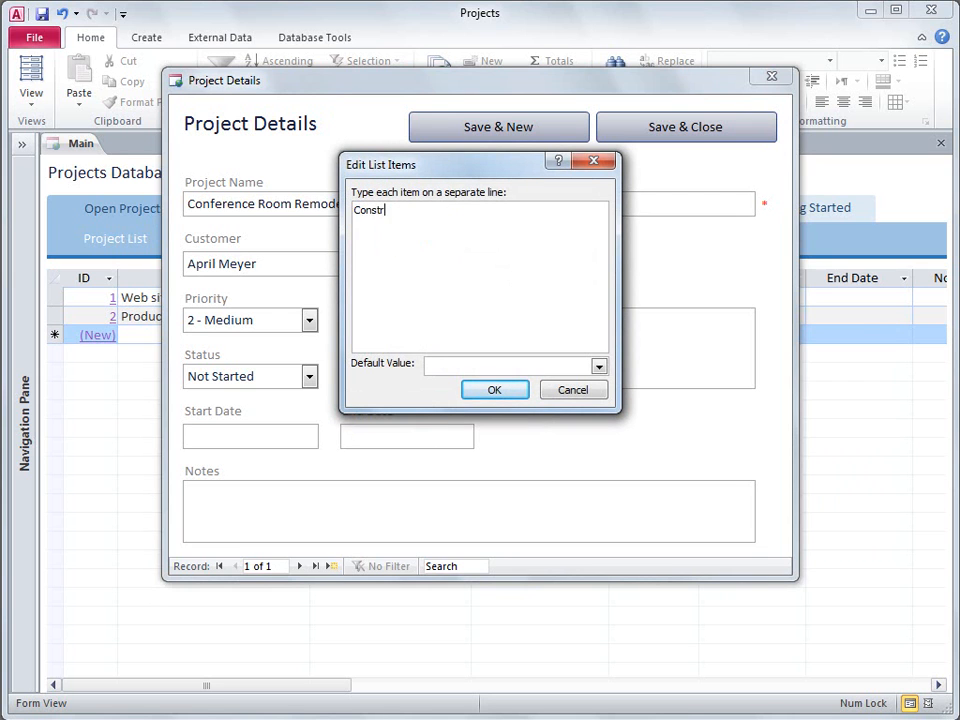
pyautogui.write('arketing')
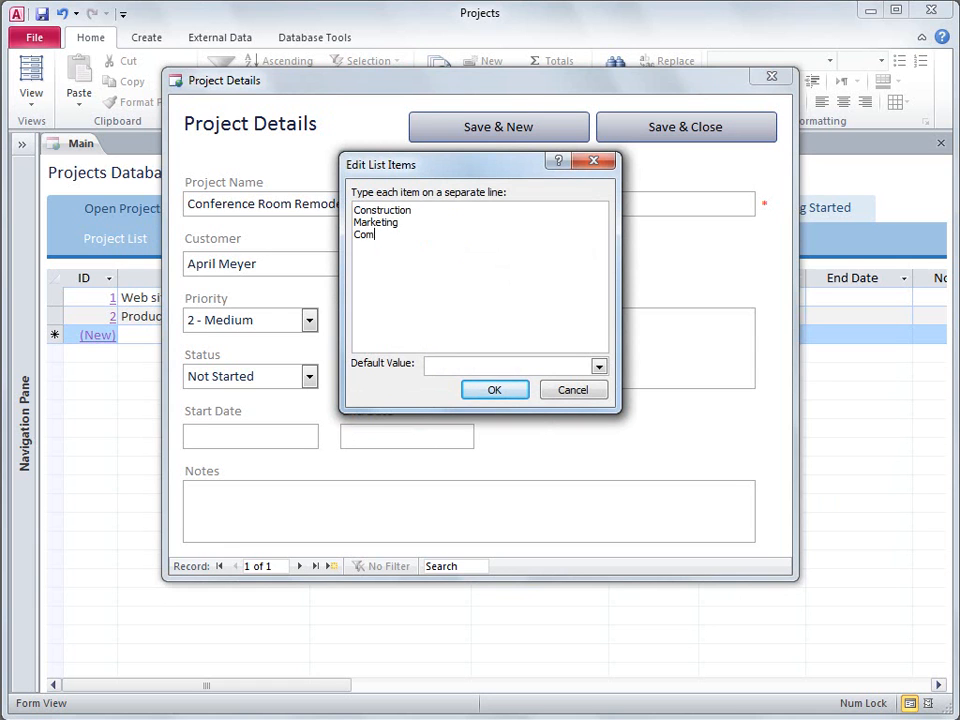
pyautogui.write('nternet')
# Make Construction the default category value and apply the edited list
pyautogui.click(599, 367)
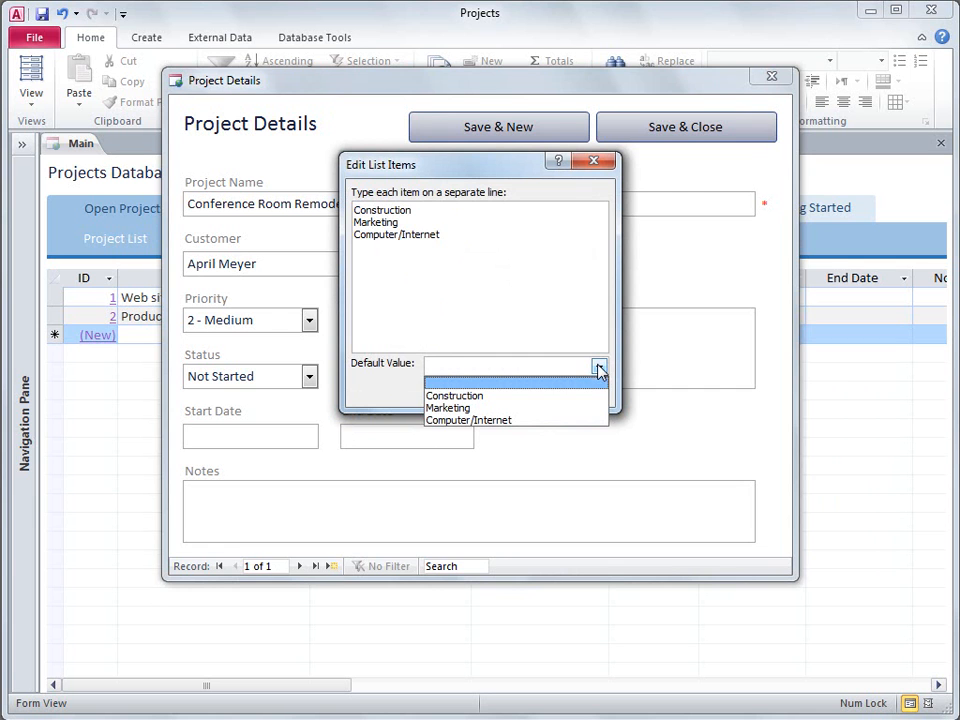
pyautogui.click(573, 396)
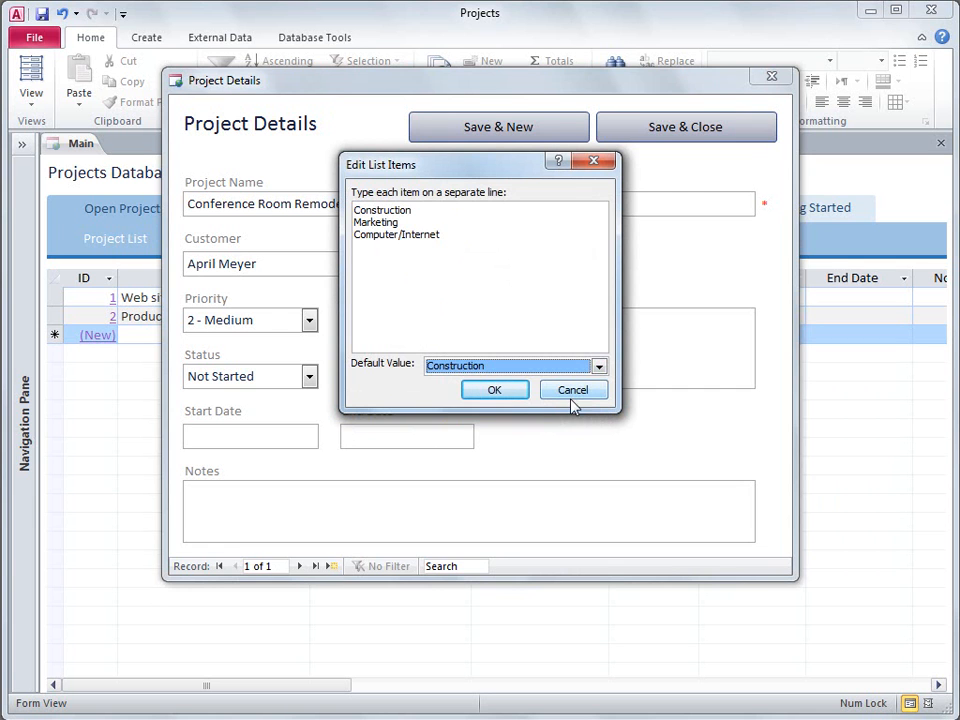
pyautogui.click(510, 395)
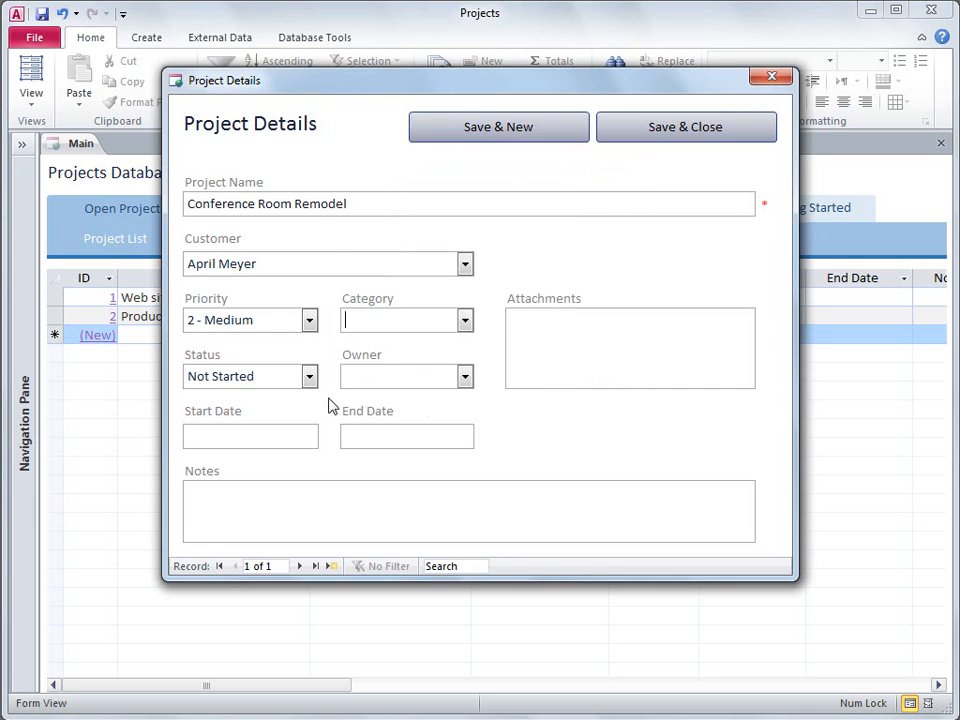
# Set the project's status to In Progress and its start date to today, 11/6/2009
pyautogui.click(309, 376)
pyautogui.click(302, 417)
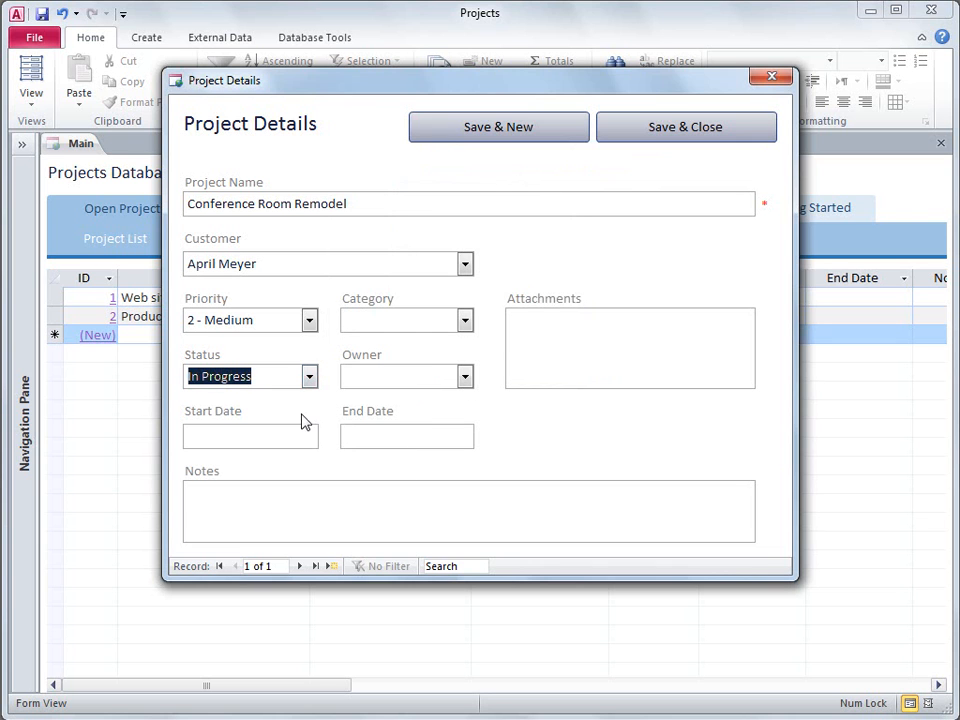
pyautogui.click(293, 435)
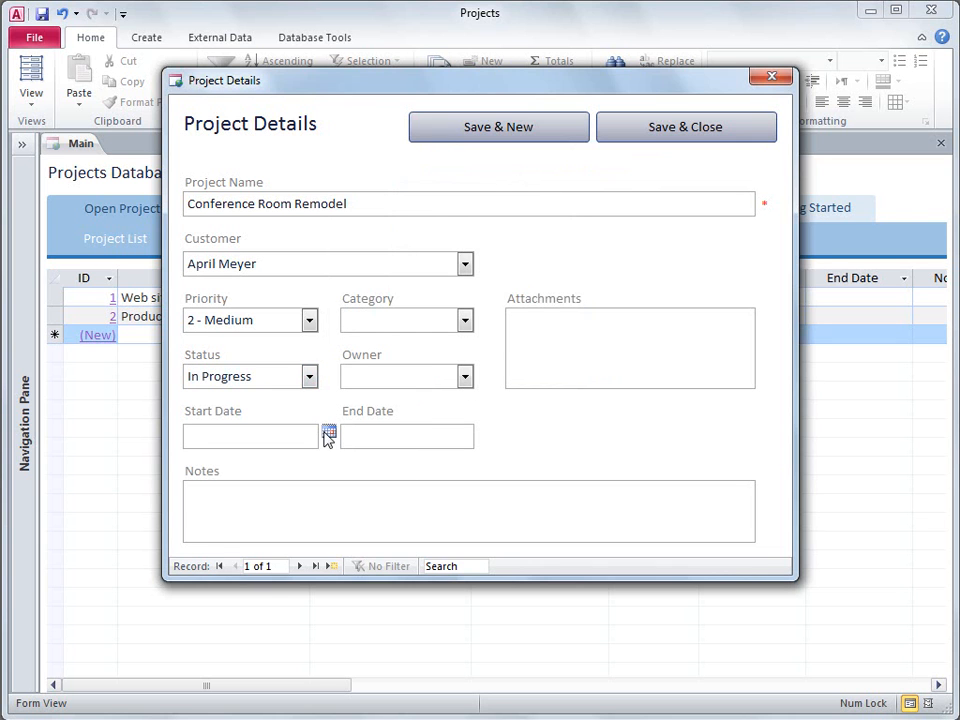
pyautogui.click(327, 436)
pyautogui.click(252, 581)
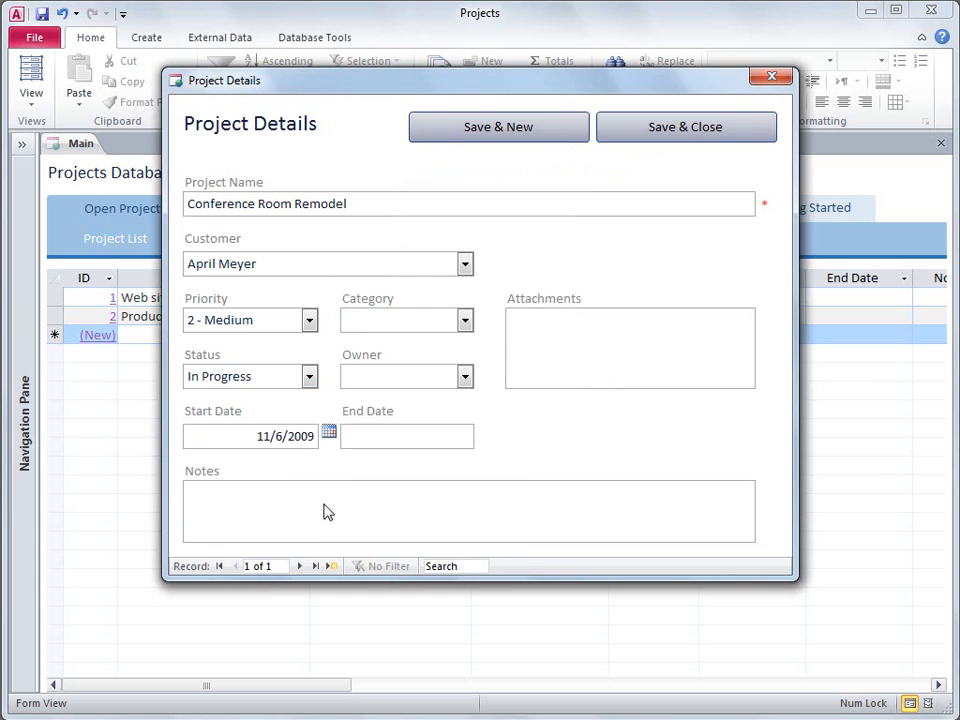
# Set the project's end date to 12/31/2009
pyautogui.click(407, 437)
pyautogui.click(484, 432)
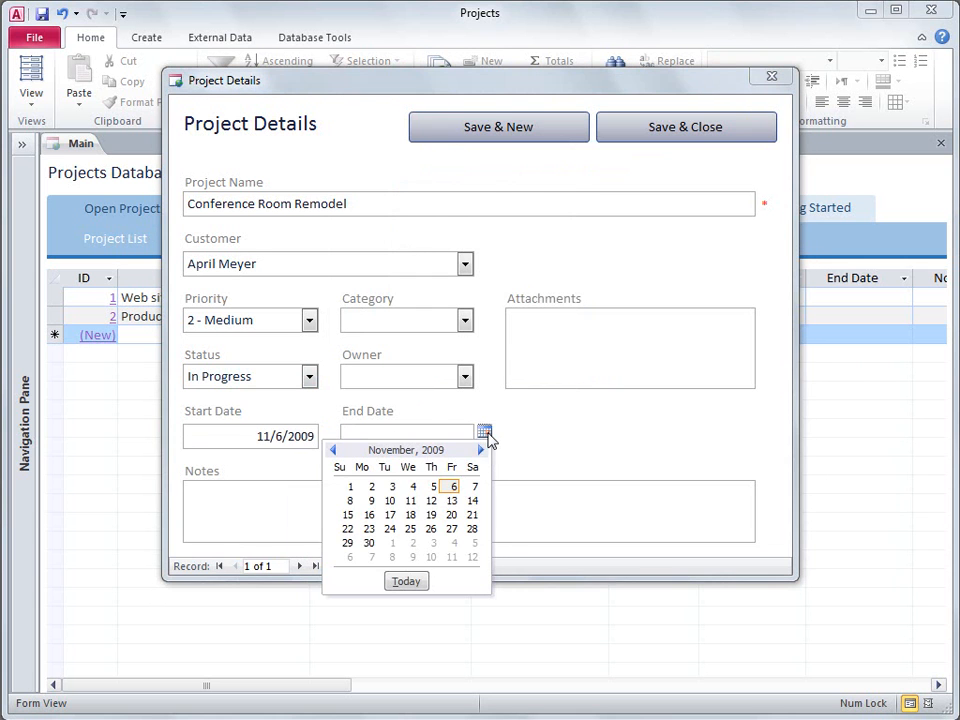
pyautogui.click(481, 452)
pyautogui.click(431, 543)
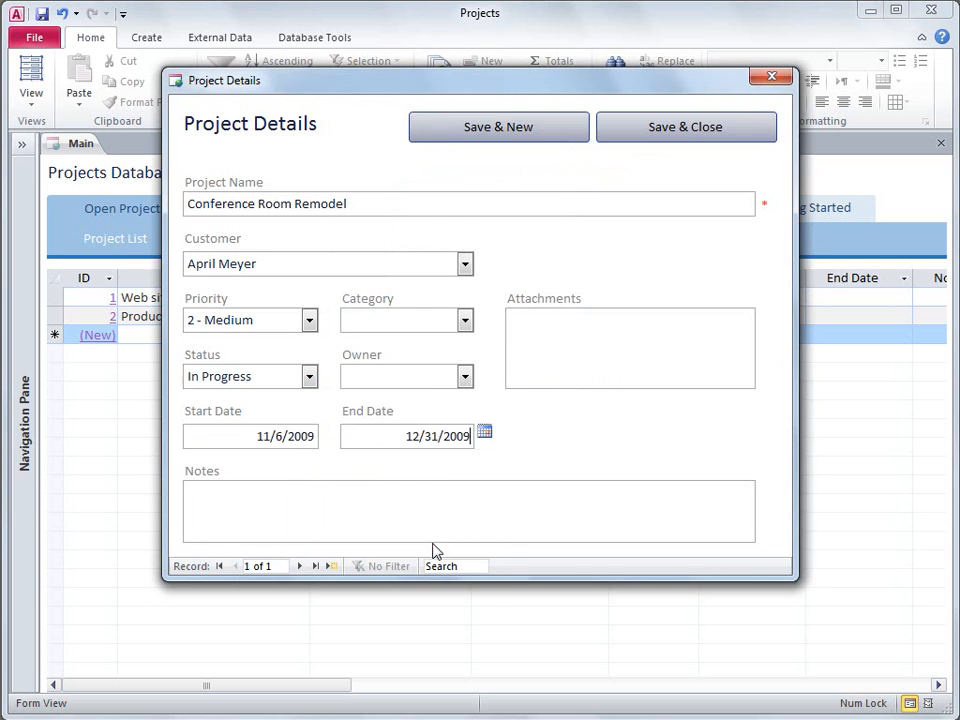
# Attach ConferenceRemodel.docx to the project, and save and close the record along with the form design changes
pyautogui.doubleClick(608, 370)
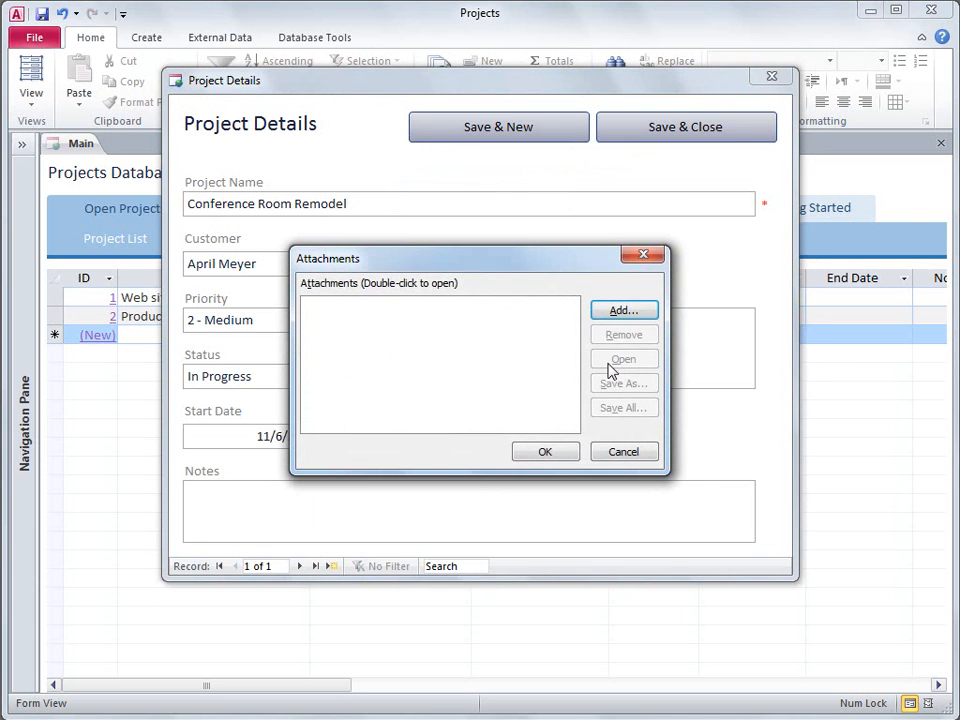
pyautogui.click(624, 311)
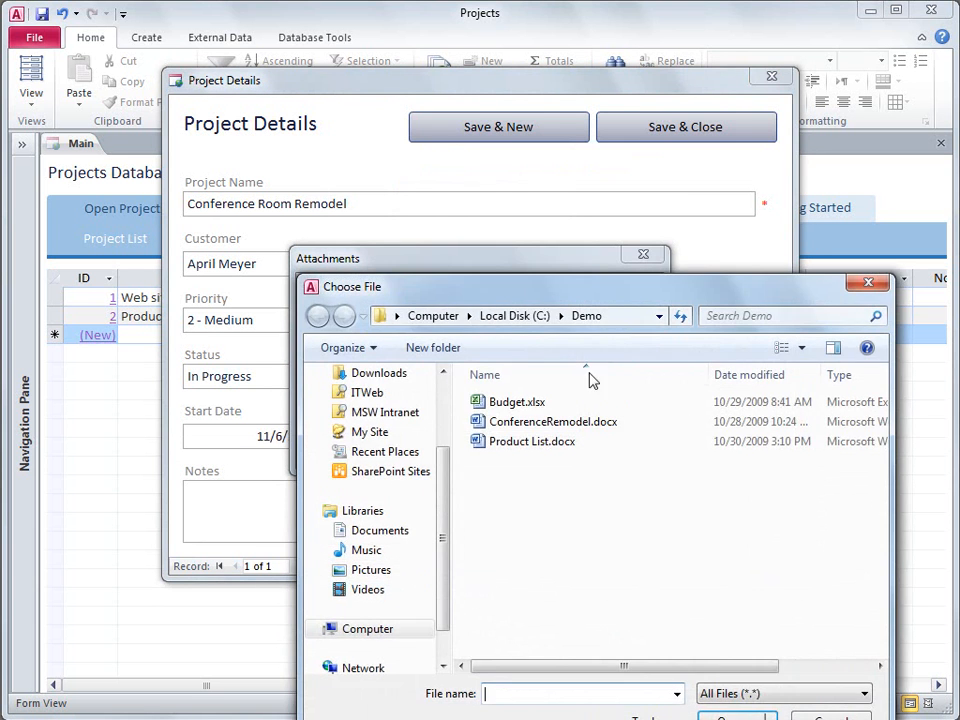
pyautogui.doubleClick(561, 422)
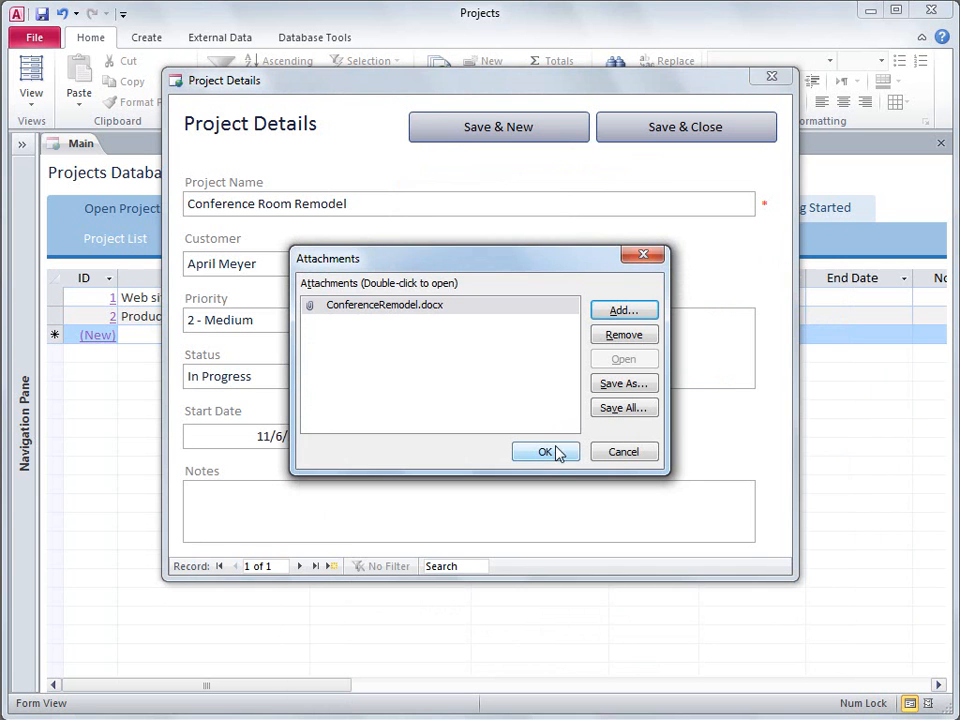
pyautogui.click(556, 453)
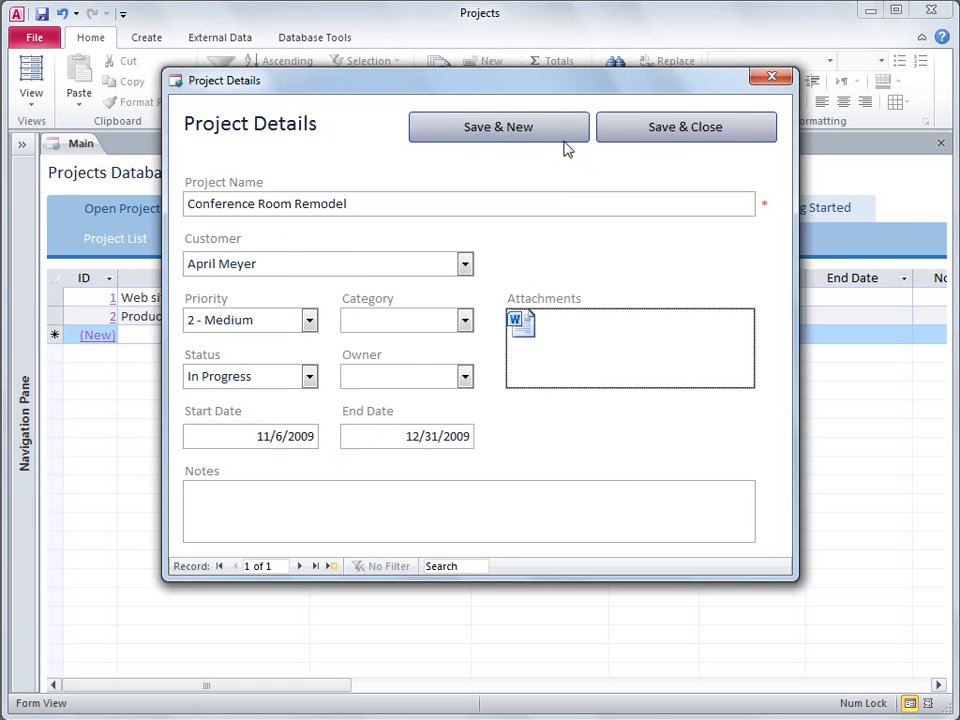
pyautogui.click(637, 141)
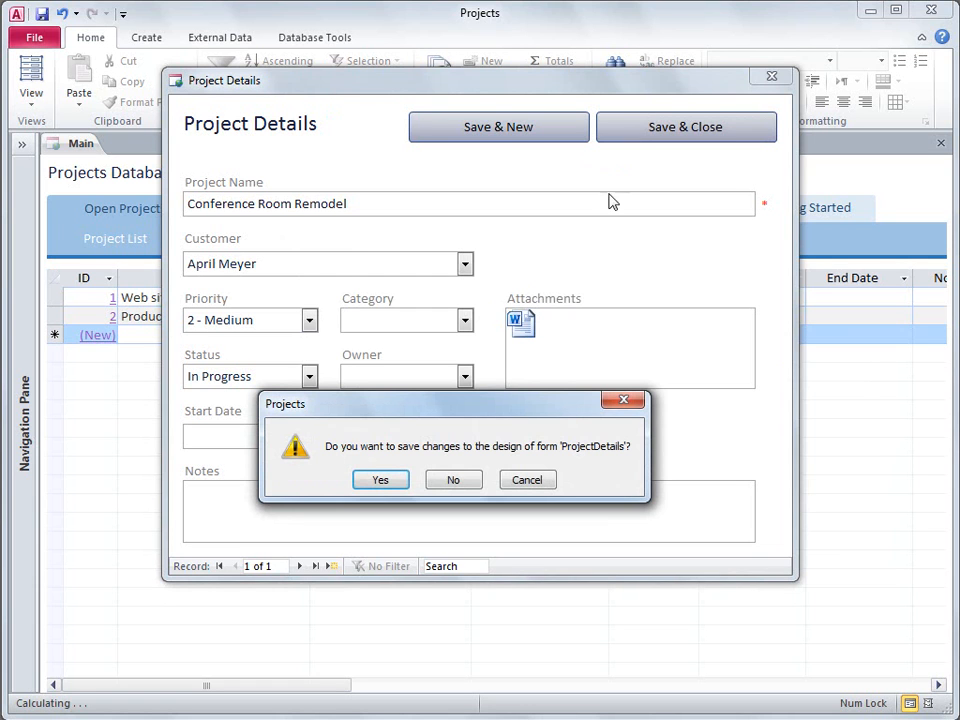
pyautogui.click(383, 481)
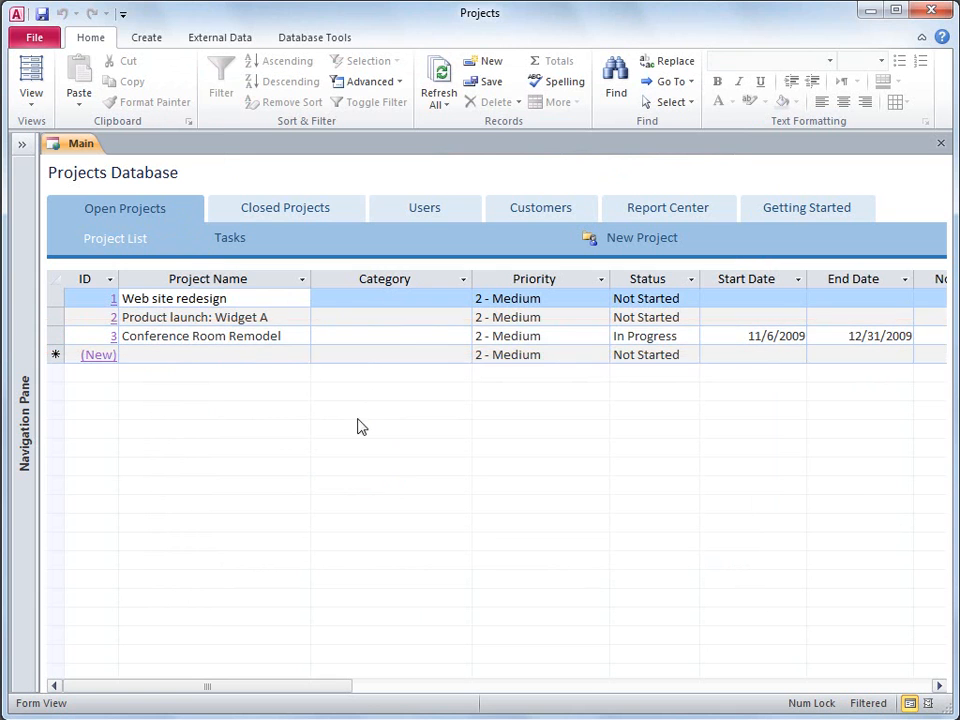
# Open the details of the Web site redesign project and set its category to Computer/Internet
pyautogui.click(216, 299)
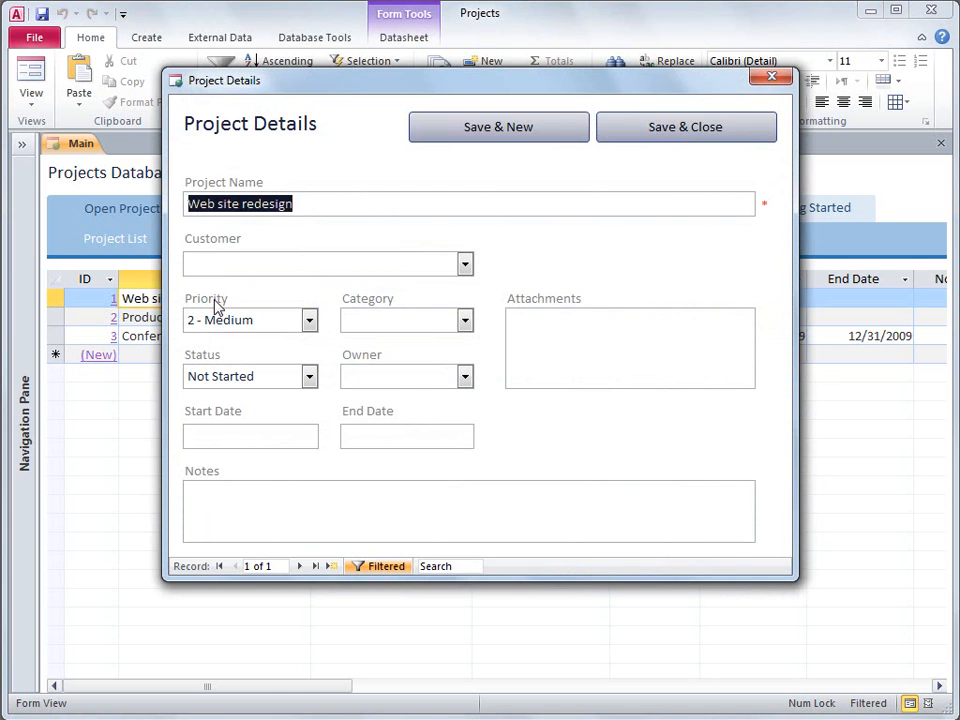
pyautogui.click(465, 322)
pyautogui.click(440, 378)
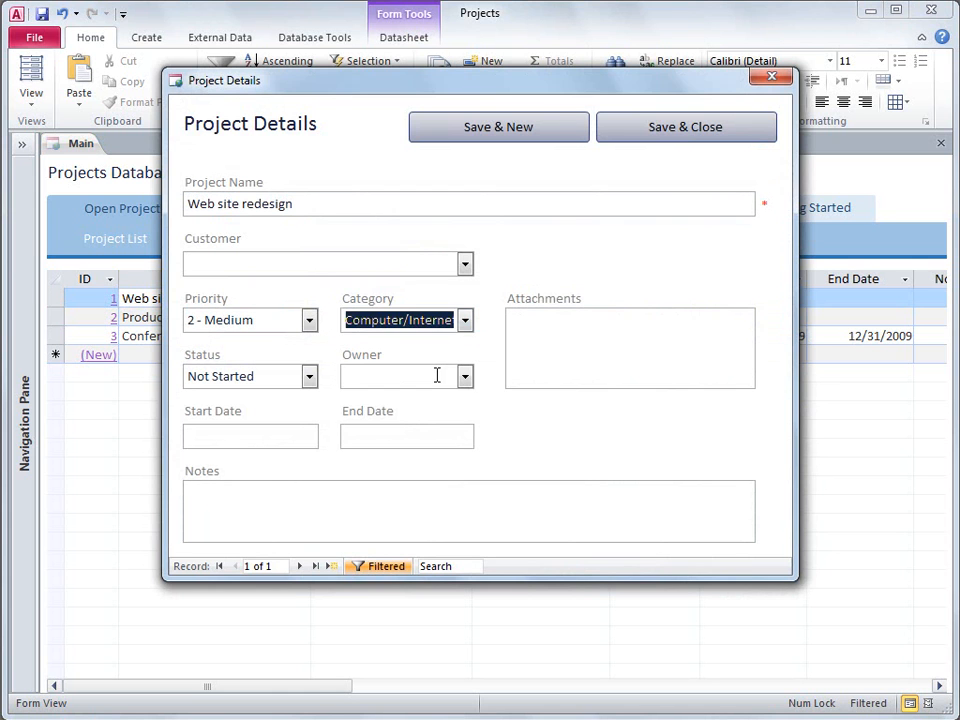
# Set the Web site redesign project's start date to 12/14/2009, and save and close its details
pyautogui.click(298, 434)
pyautogui.click(327, 432)
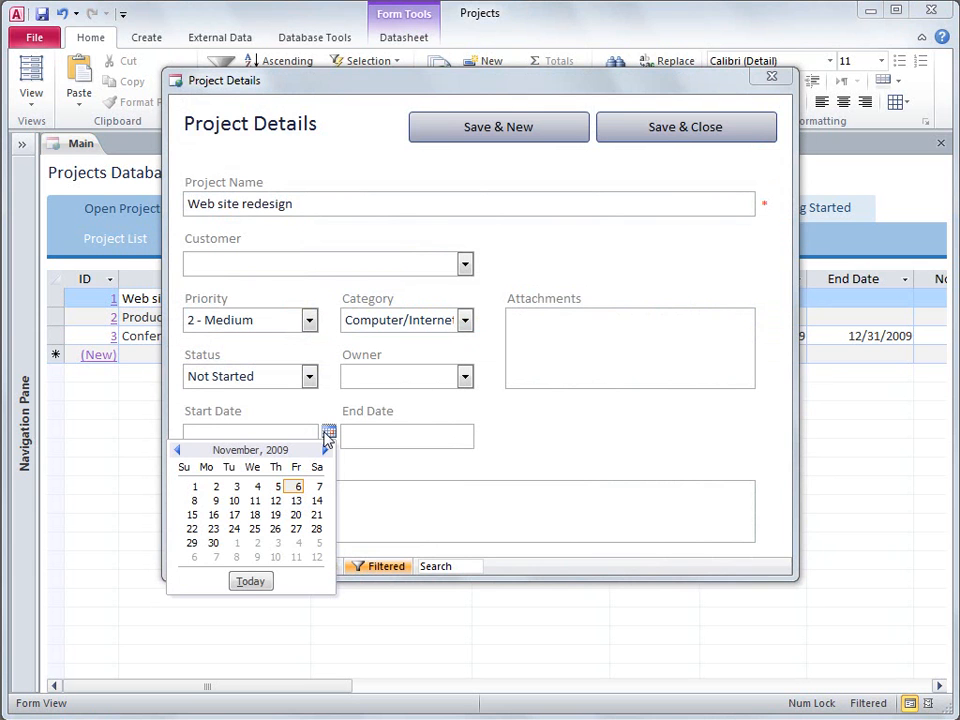
pyautogui.click(326, 451)
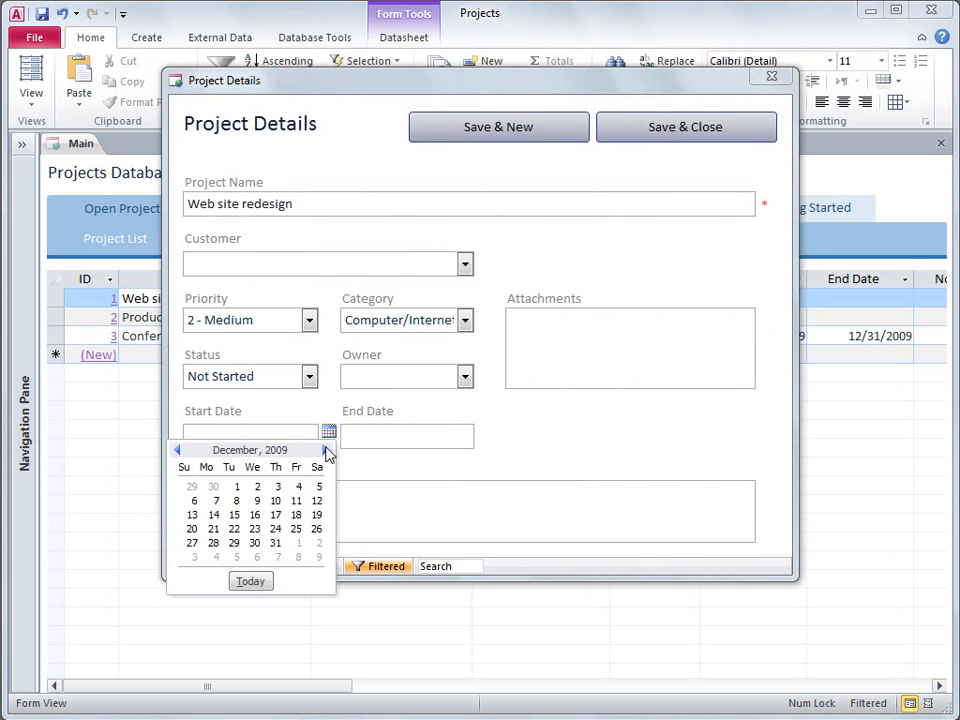
pyautogui.click(214, 515)
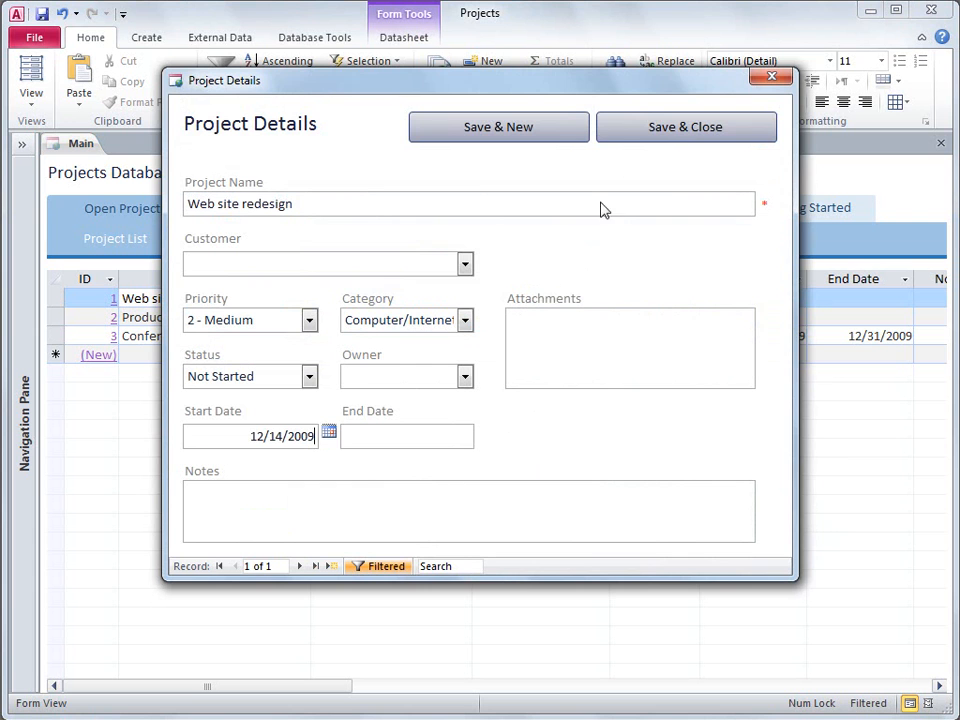
pyautogui.click(621, 131)
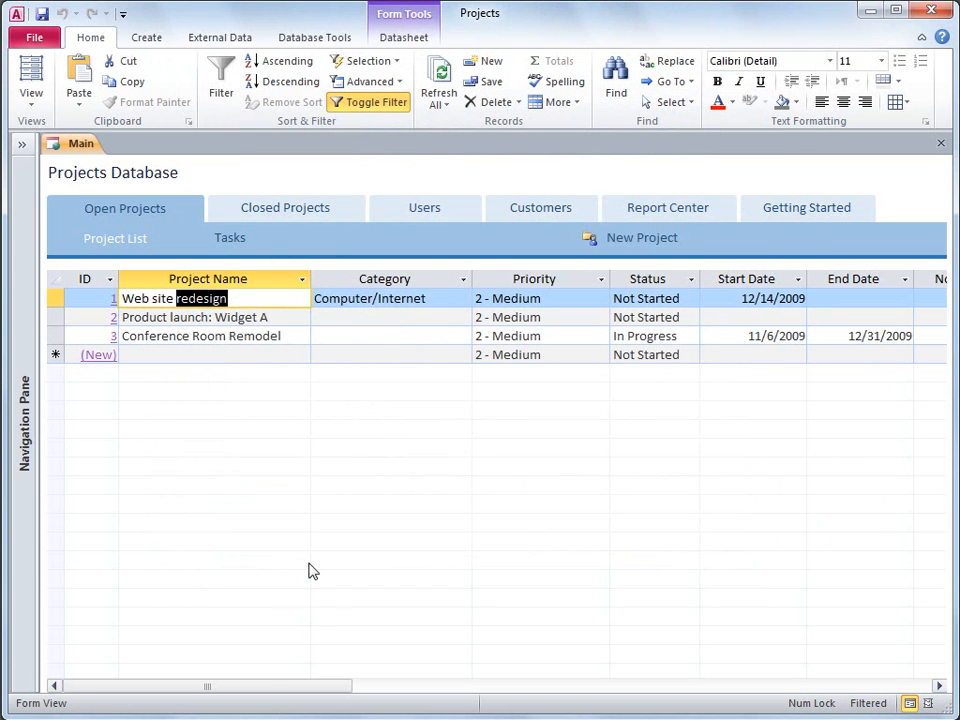
# Add a task titled "Choose paint colors" to the open projects' task list
pyautogui.moveTo(274, 690); pyautogui.dragTo(544, 711)
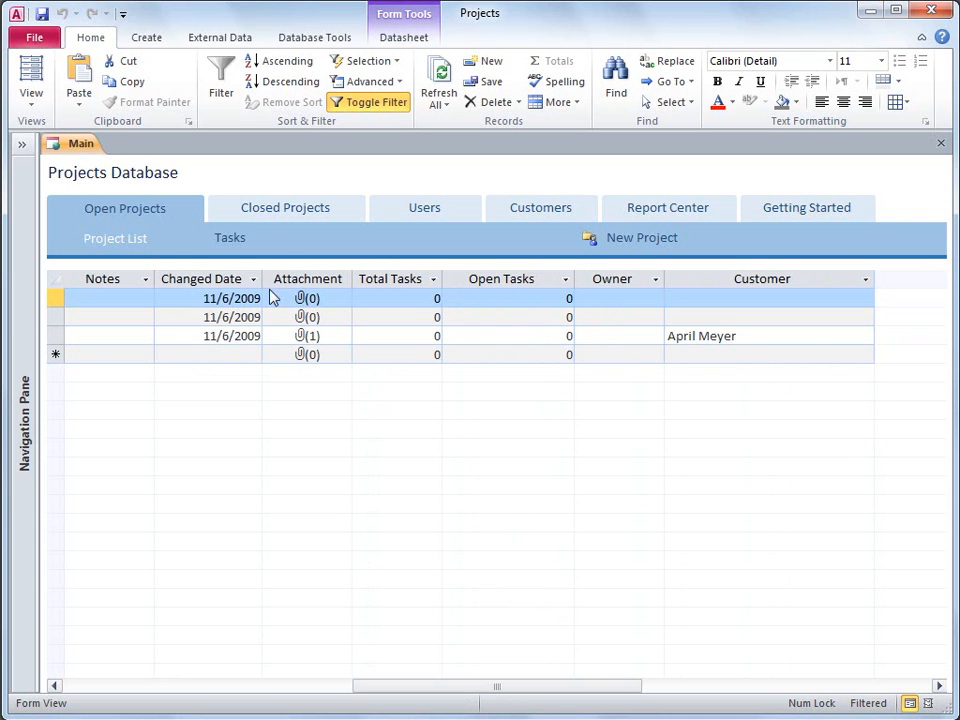
pyautogui.click(236, 242)
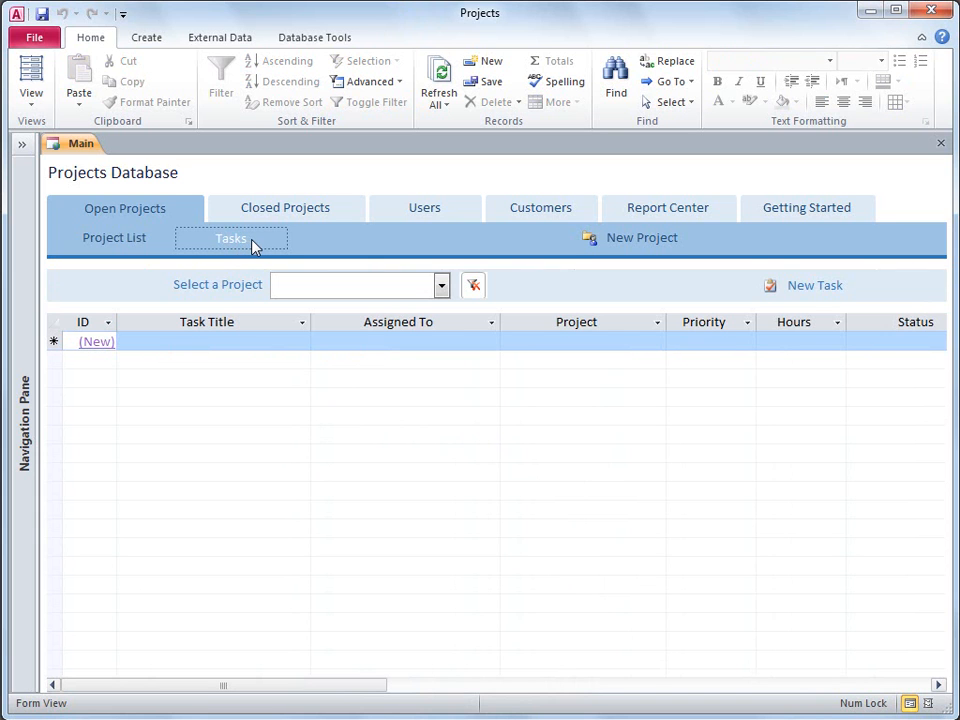
pyautogui.click(246, 342)
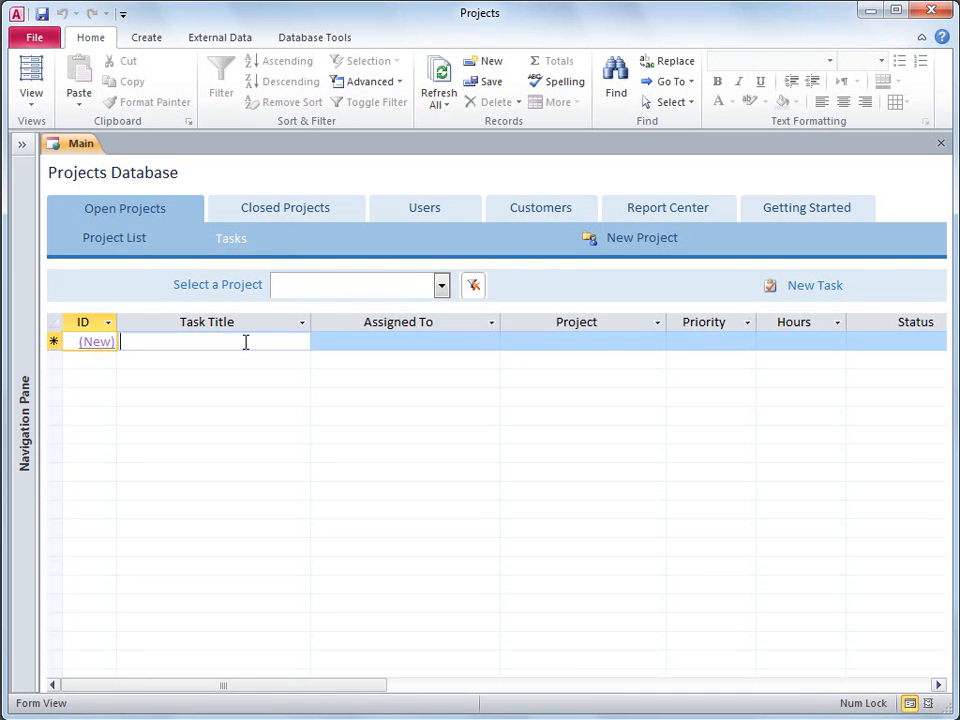
pyautogui.write('Choose')
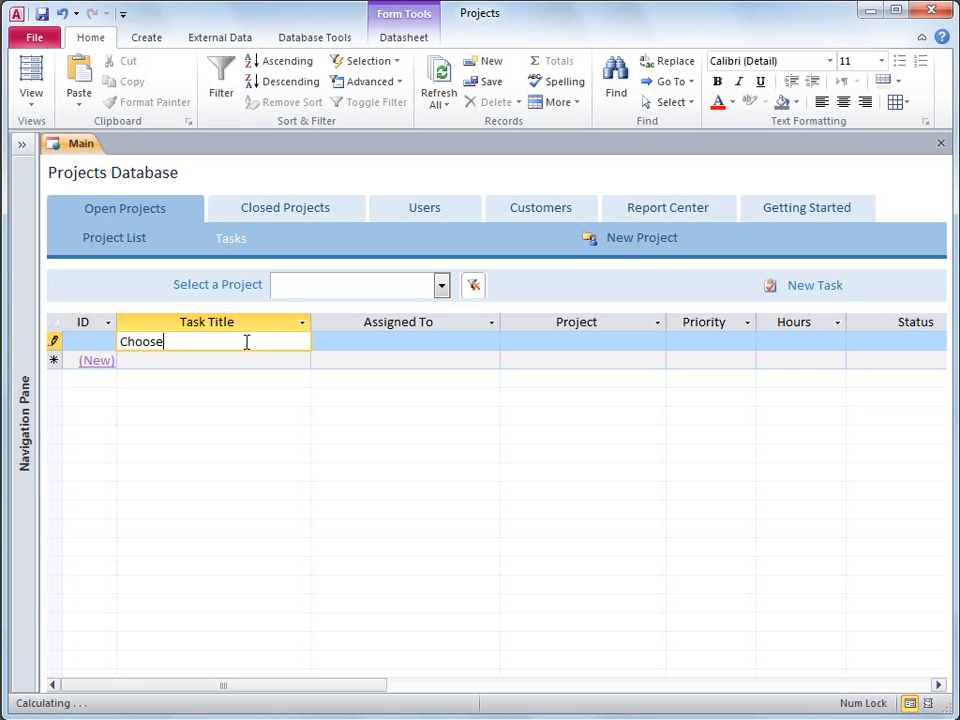
pyautogui.write(' paint colors')
# Assign the Choose paint colors task to the available user and link it to the Conference Room Remodel project
pyautogui.click(377, 339)
pyautogui.click(490, 343)
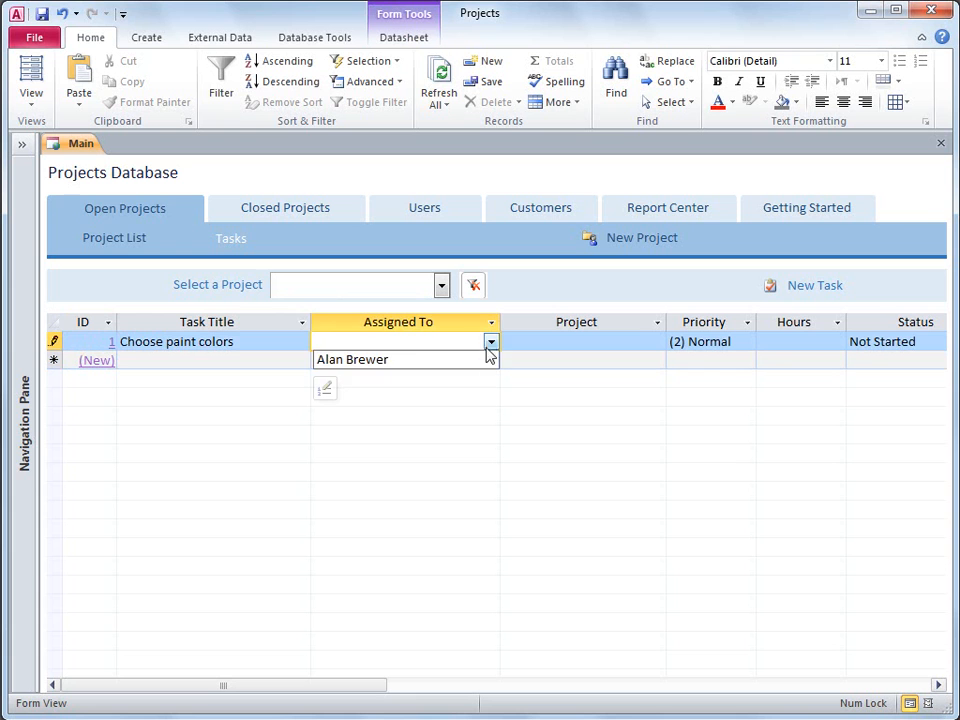
pyautogui.click(486, 352)
pyautogui.click(561, 343)
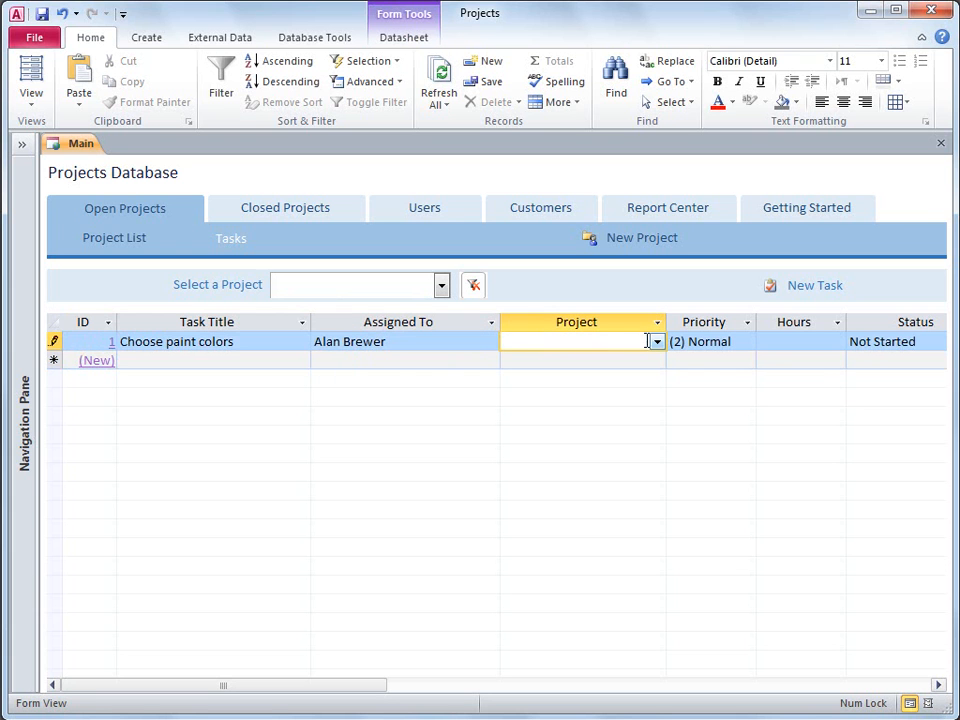
pyautogui.click(656, 342)
pyautogui.click(651, 357)
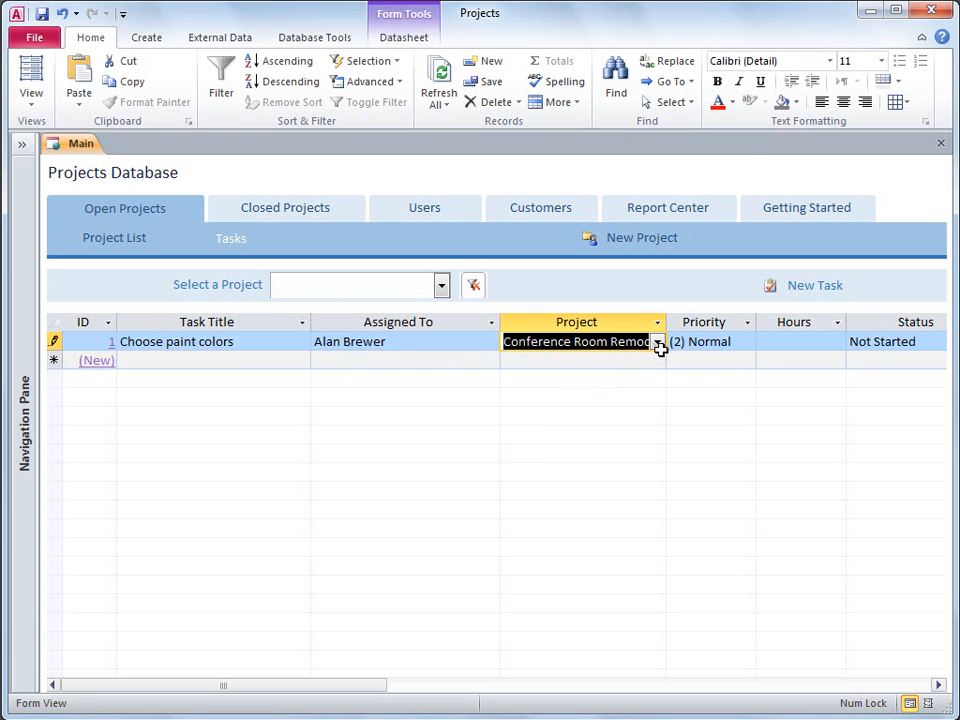
# Create another task through the task details form, named "Order conference table", for the Conference Room Remodel project
pyautogui.click(806, 290)
pyautogui.write('Order con')
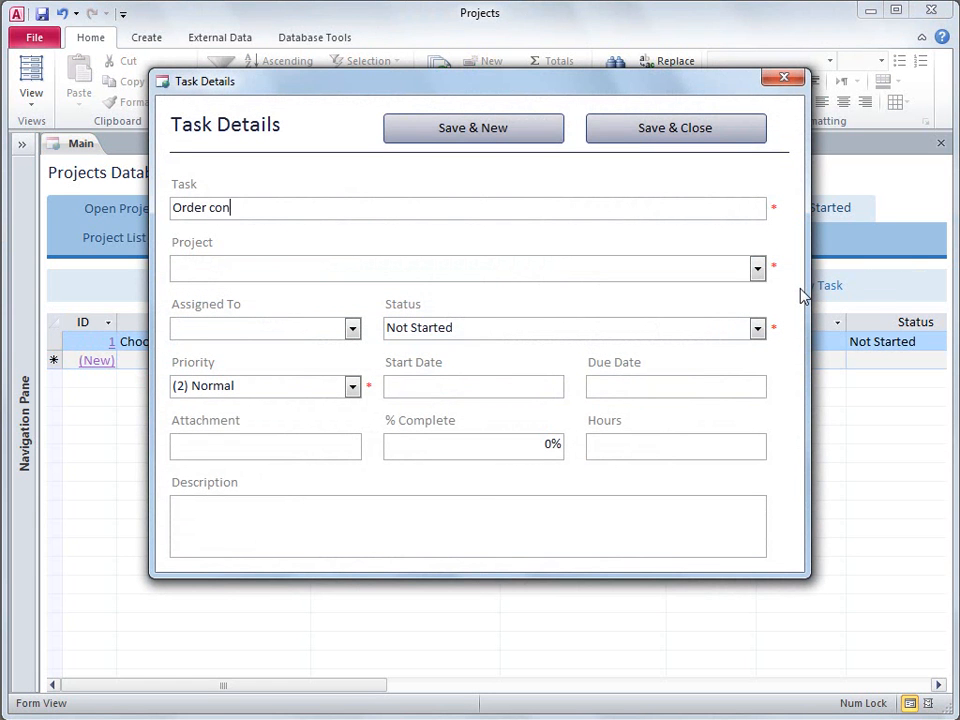
pyautogui.write('ference table')
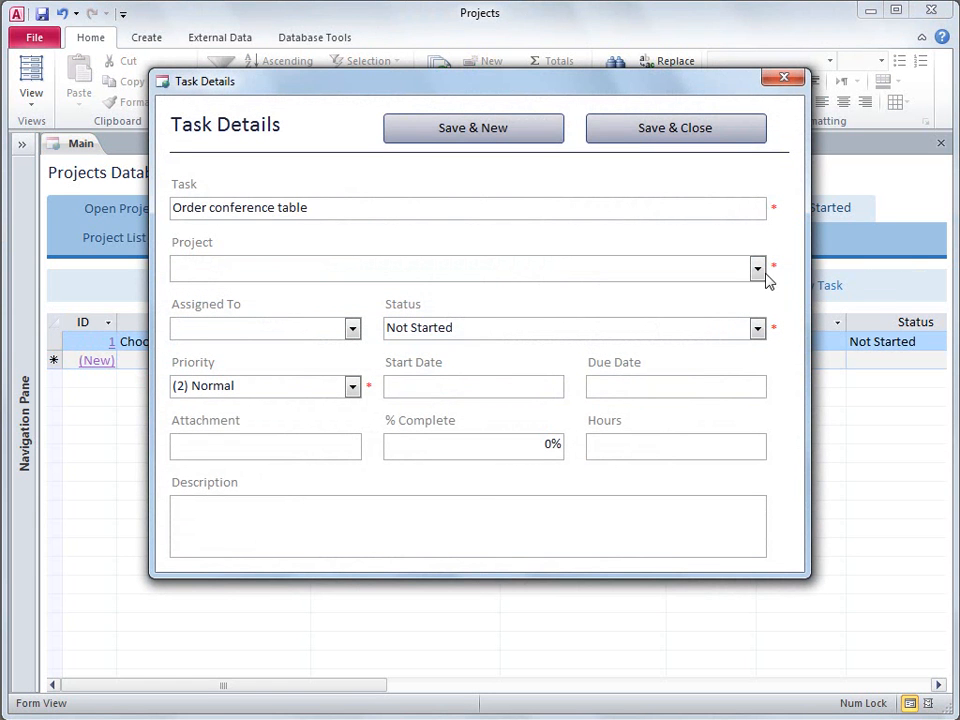
pyautogui.click(759, 268)
pyautogui.click(748, 290)
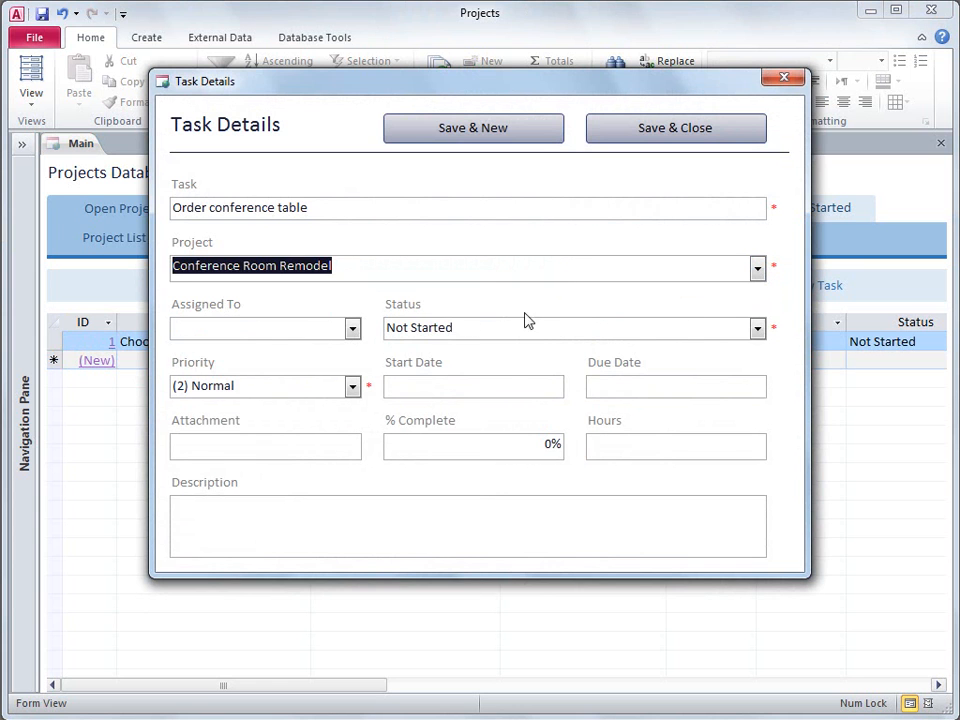
# Assign the new task to the available user, set its status to In Progress, and save and close it
pyautogui.click(352, 328)
pyautogui.click(347, 352)
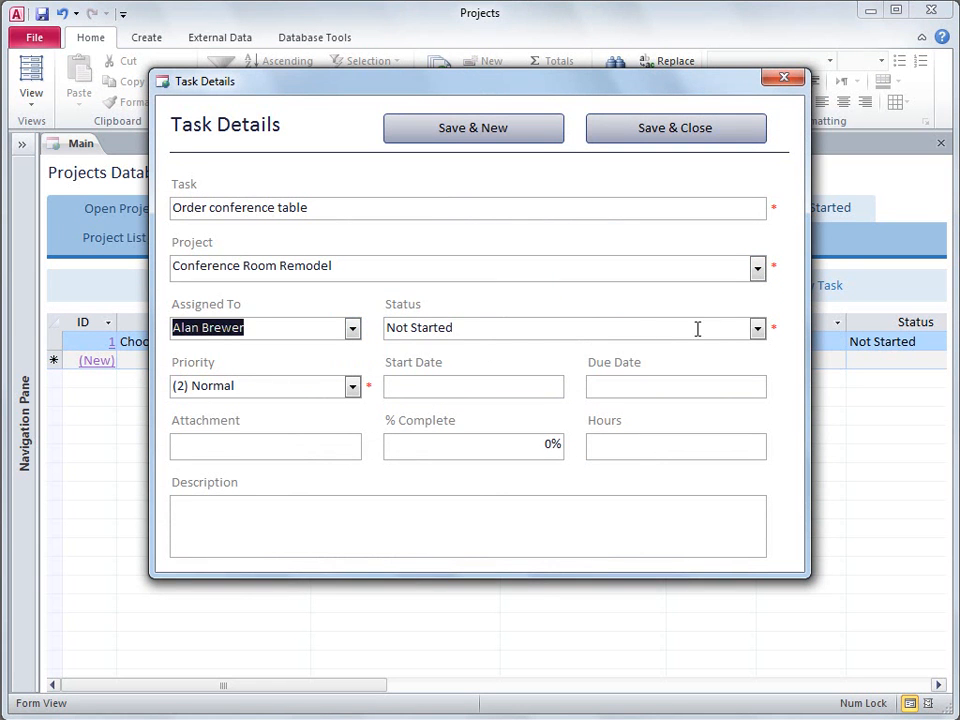
pyautogui.click(757, 330)
pyautogui.click(731, 367)
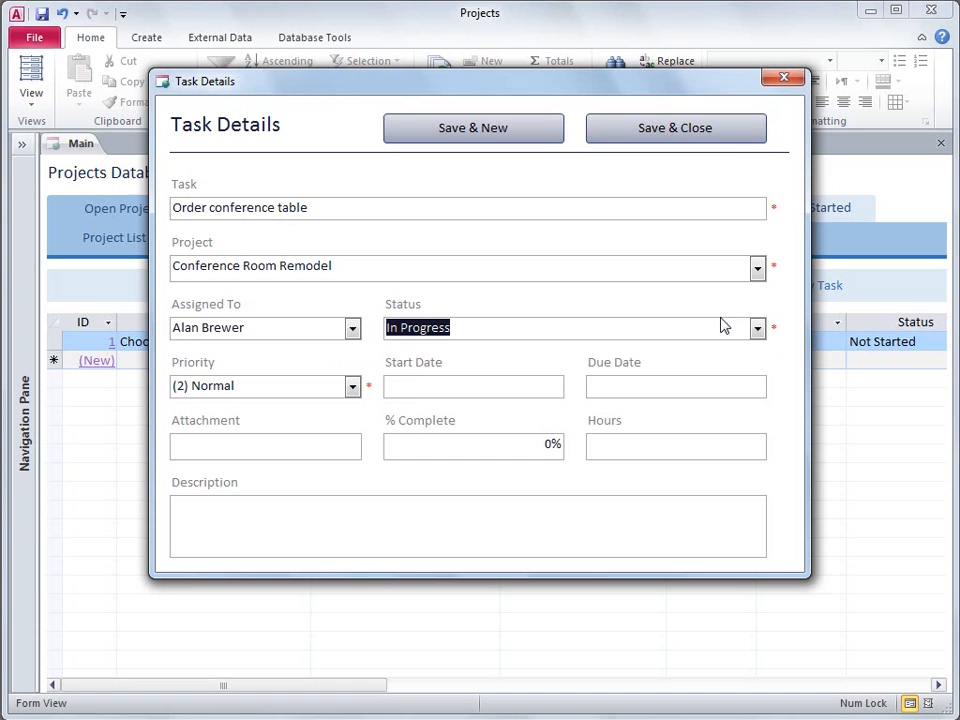
pyautogui.click(734, 139)
# Return to the open project list and set the Conference Room Remodel project's status to Completed, saving and closing its details
pyautogui.click(141, 242)
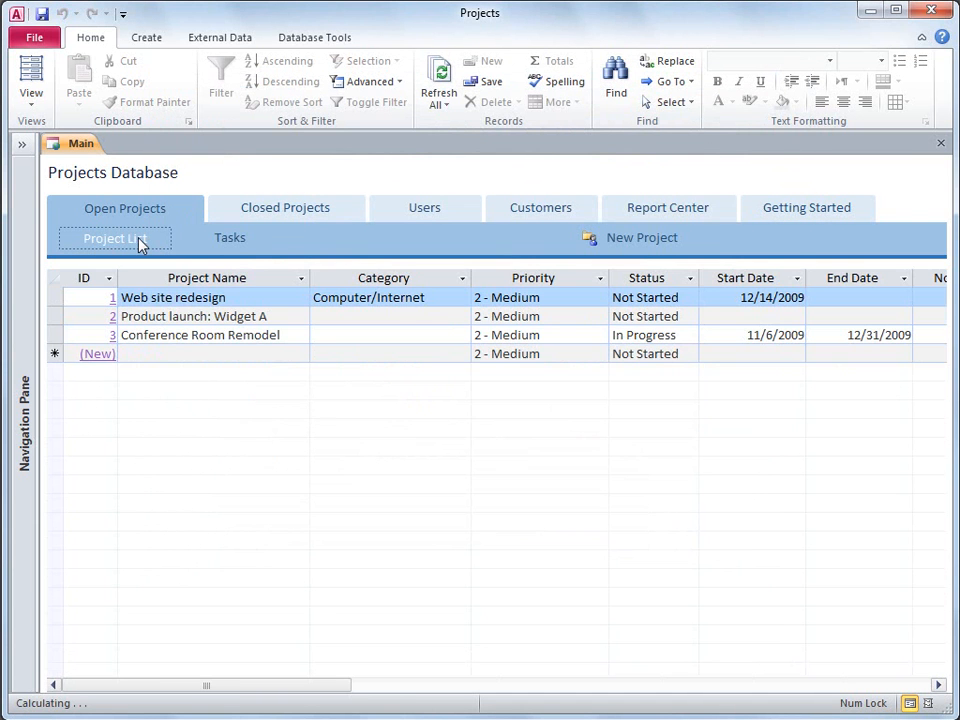
pyautogui.moveTo(293, 688); pyautogui.dragTo(580, 692)
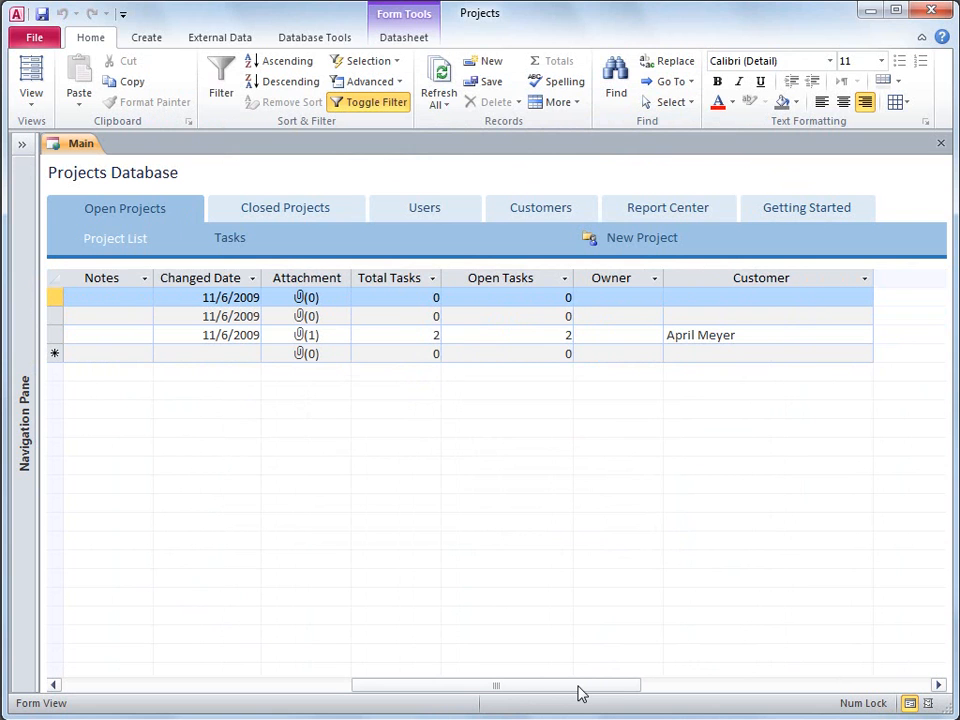
pyautogui.moveTo(578, 688); pyautogui.dragTo(289, 686)
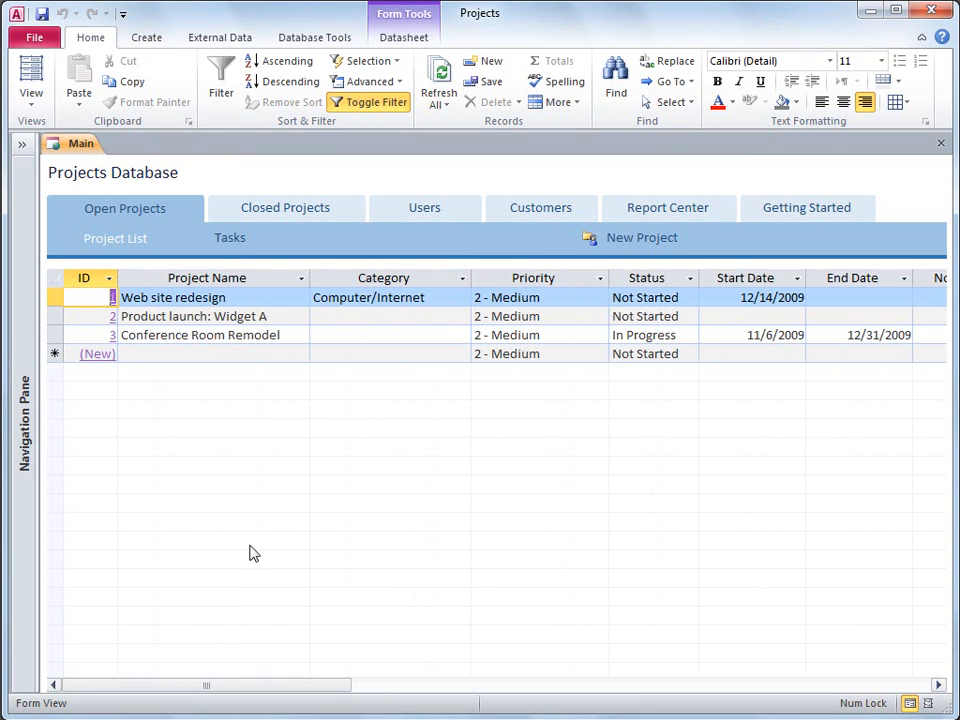
pyautogui.doubleClick(229, 336)
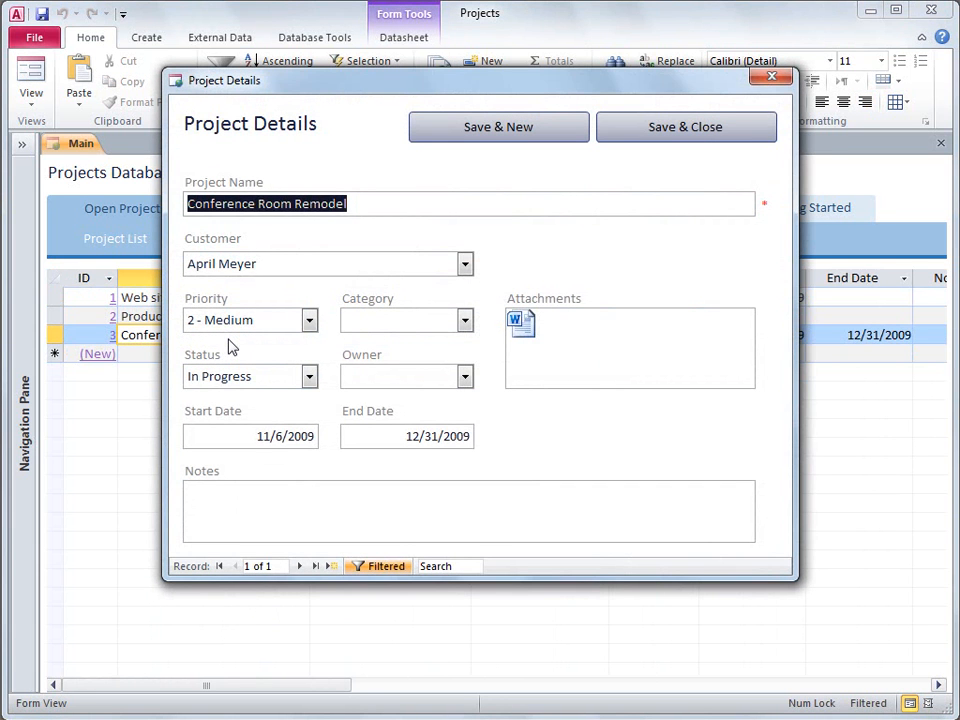
pyautogui.click(310, 378)
pyautogui.click(280, 434)
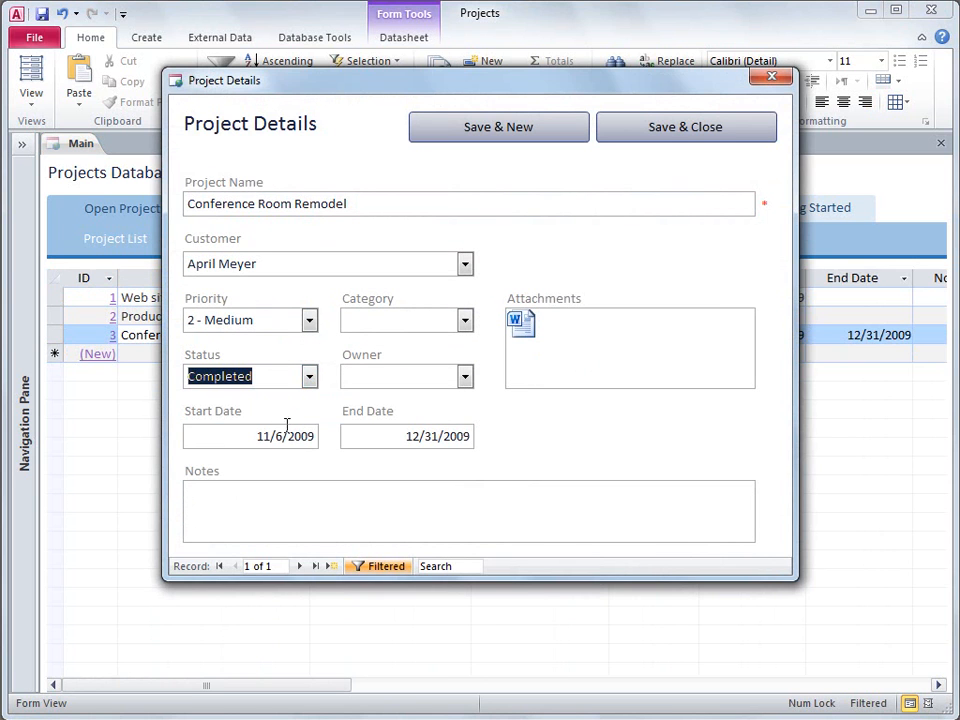
pyautogui.click(618, 141)
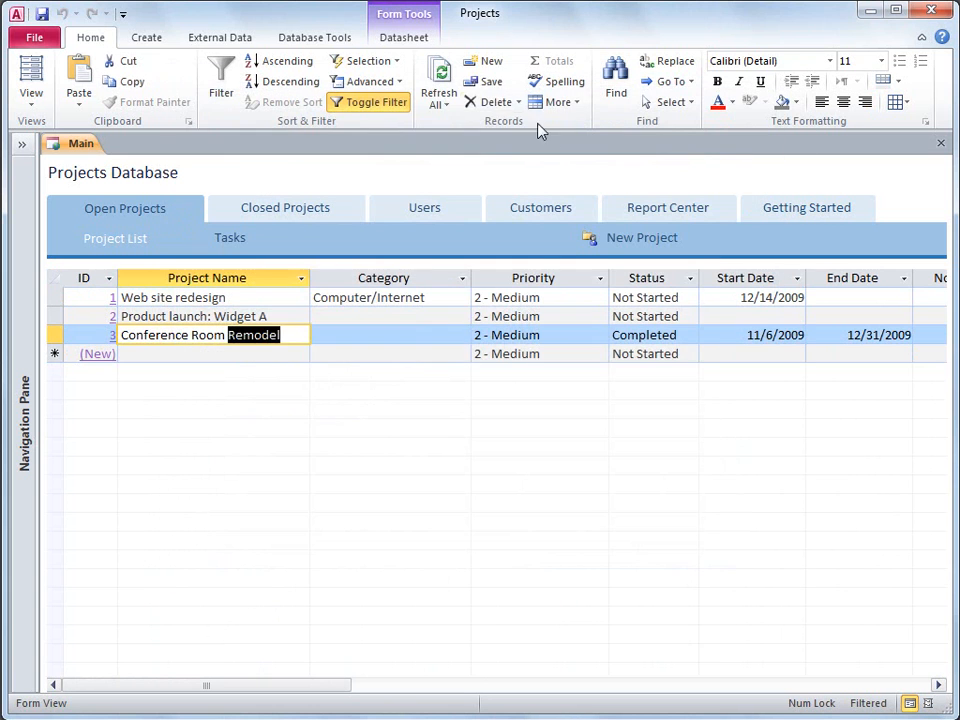
# Refresh the open project list, and check the closed projects and their tasks
pyautogui.click(441, 78)
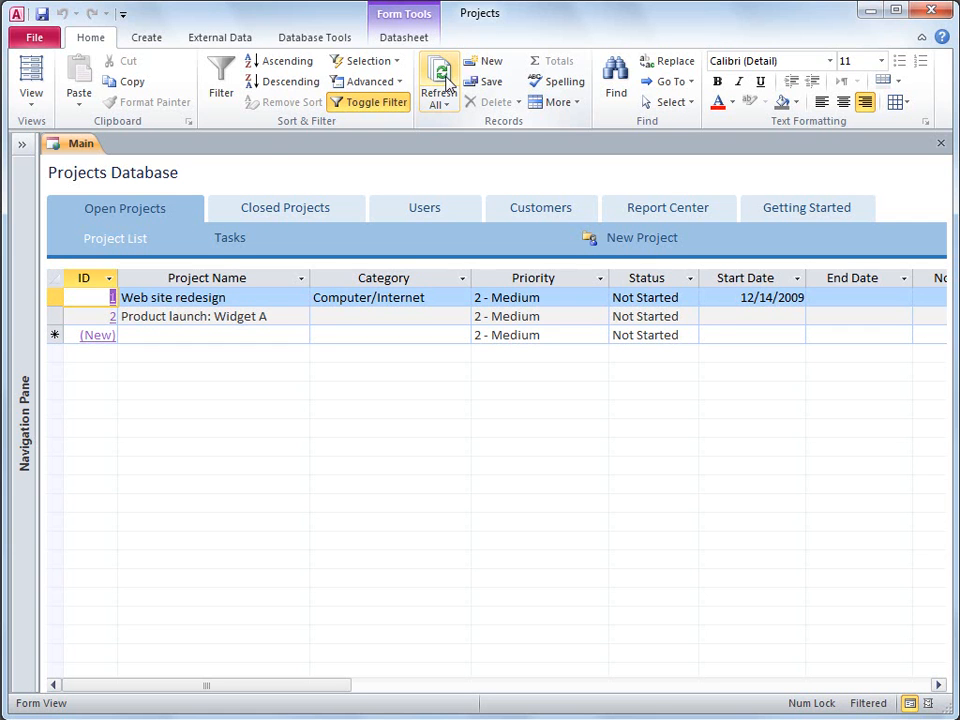
pyautogui.click(297, 212)
pyautogui.click(244, 297)
pyautogui.click(230, 240)
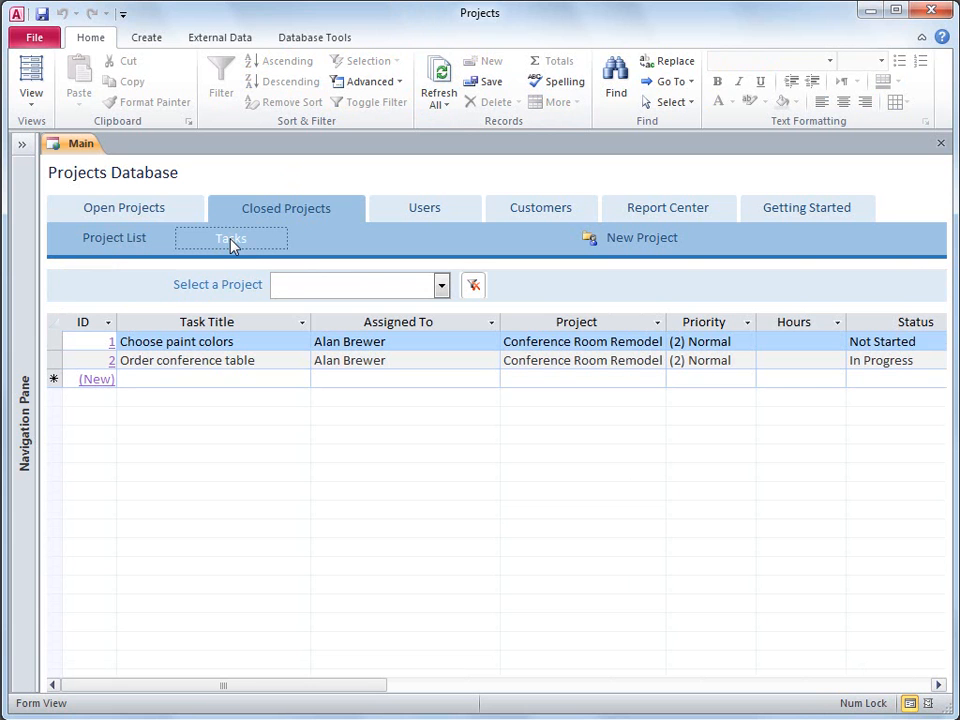
# Add a second user to the Users list by entering the person's full name, and save the record
pyautogui.click(392, 211)
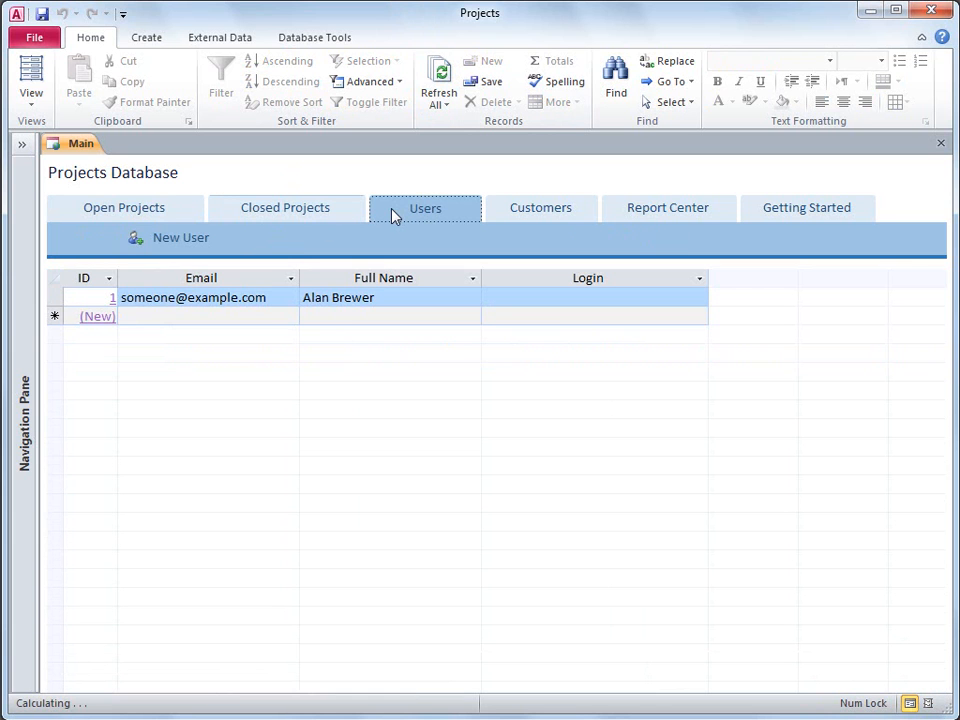
pyautogui.click(362, 315)
pyautogui.write('Wen')
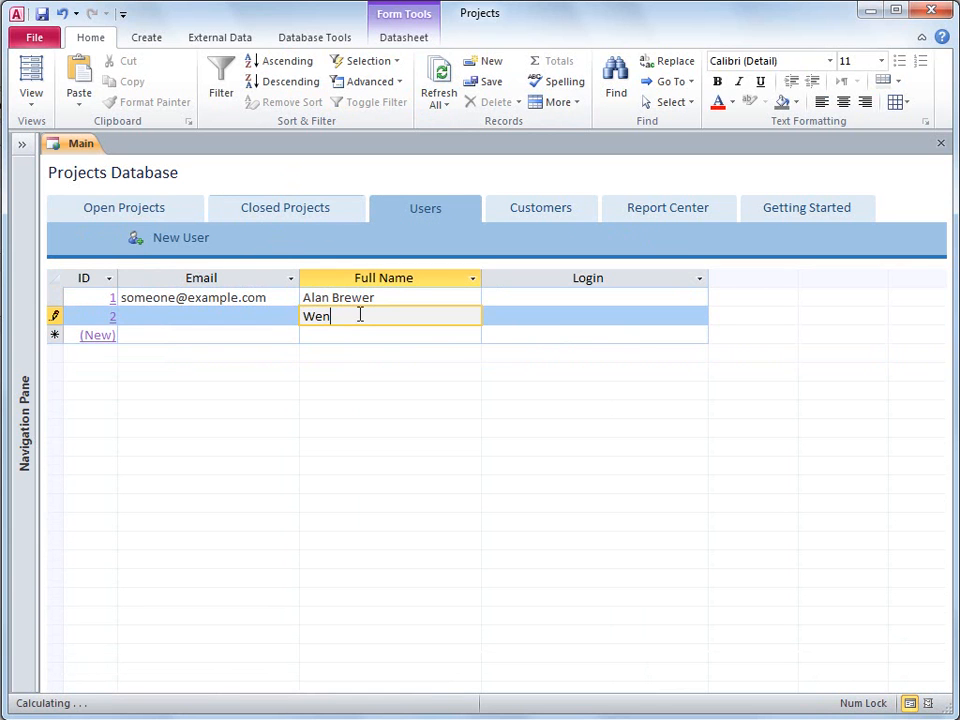
pyautogui.write('dy Teo')
pyautogui.press('Down')
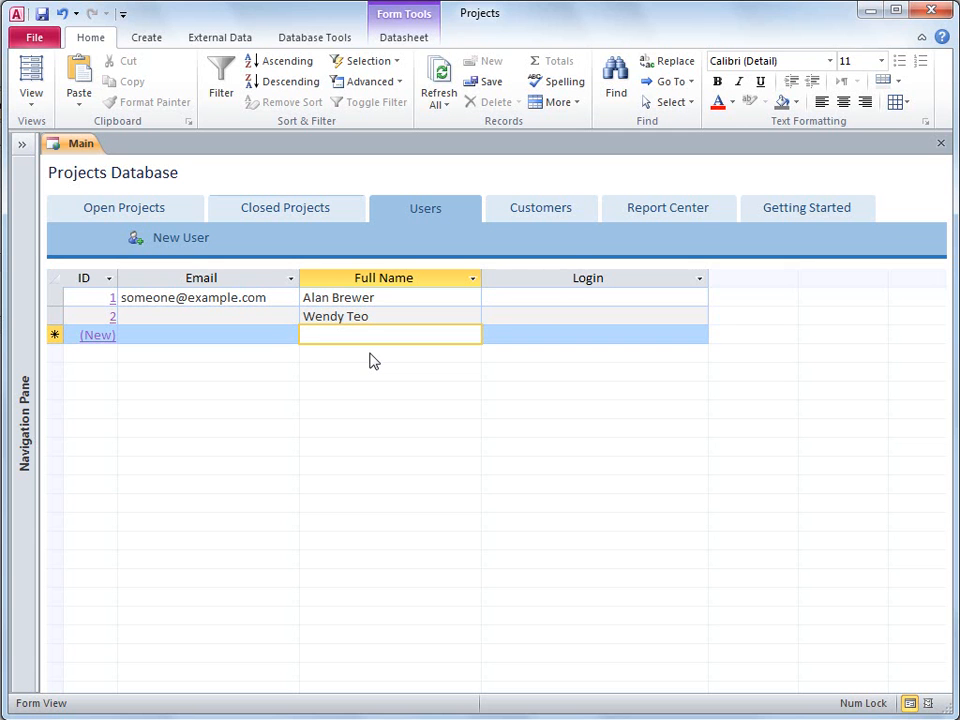
# Add a customer record in the Customers list with the customer's first and last name and the company Wingtip Toys
pyautogui.click(579, 216)
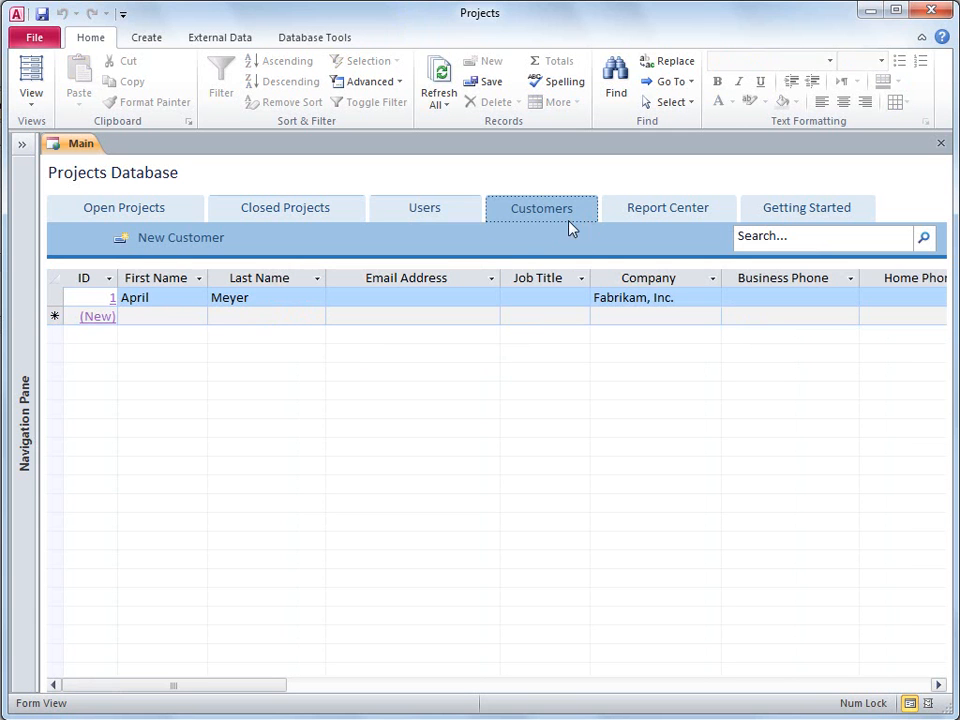
pyautogui.click(191, 317)
pyautogui.write('Jeffrey')
pyautogui.press('Tab')
pyautogui.write('Zeng')
pyautogui.press('Tab')
pyautogui.press('Tab')
pyautogui.press('Tab')
pyautogui.write('Wingtip Toys')
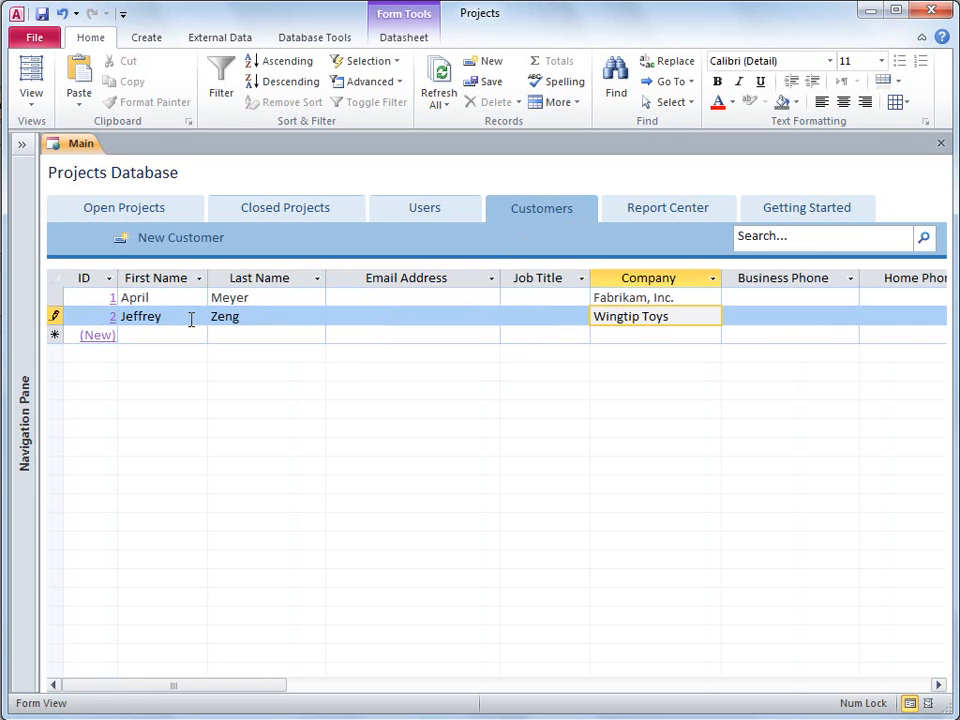
pyautogui.press('Down')
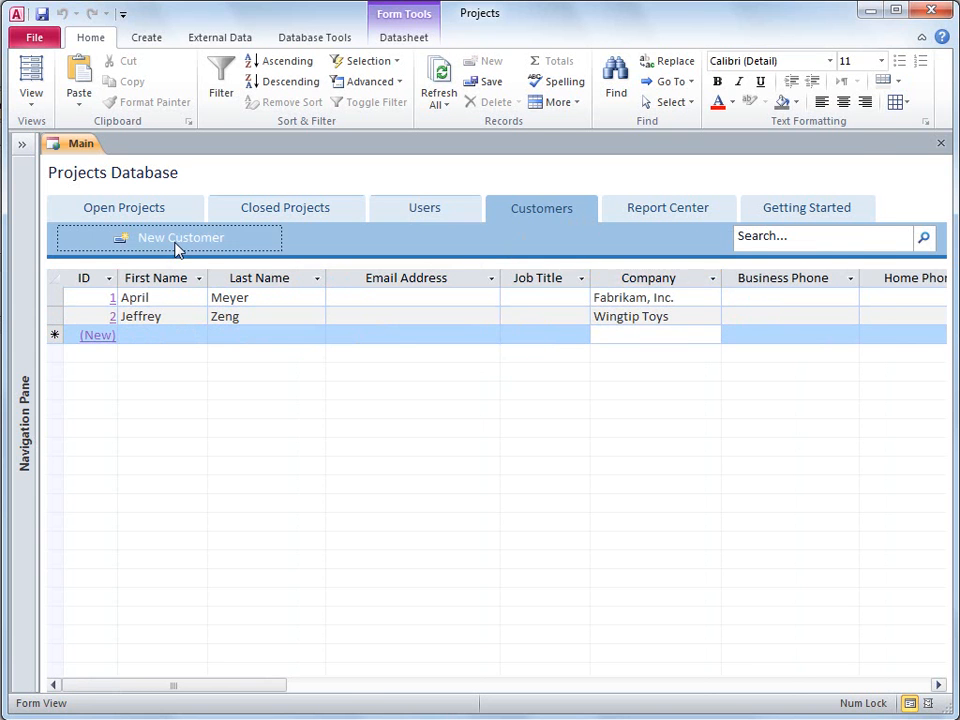
# Create another customer through the customer details form with the first and last name, without attaching a picture, and save and close it
pyautogui.click(176, 247)
pyautogui.write('Jane')
pyautogui.press('Tab')
pyautogui.write('Dow')
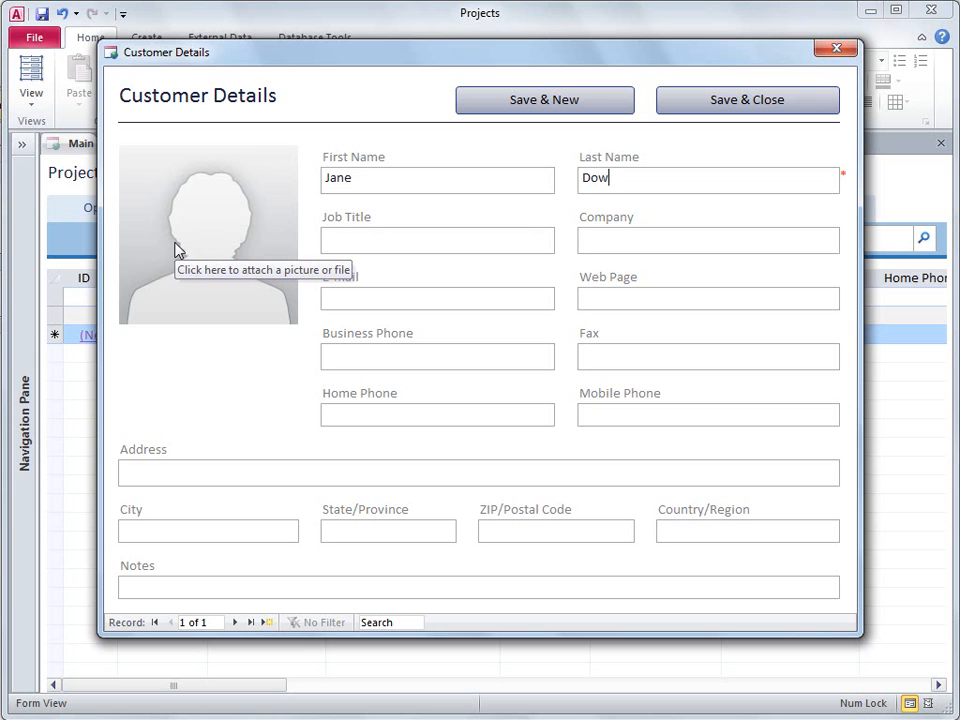
pyautogui.doubleClick(176, 247)
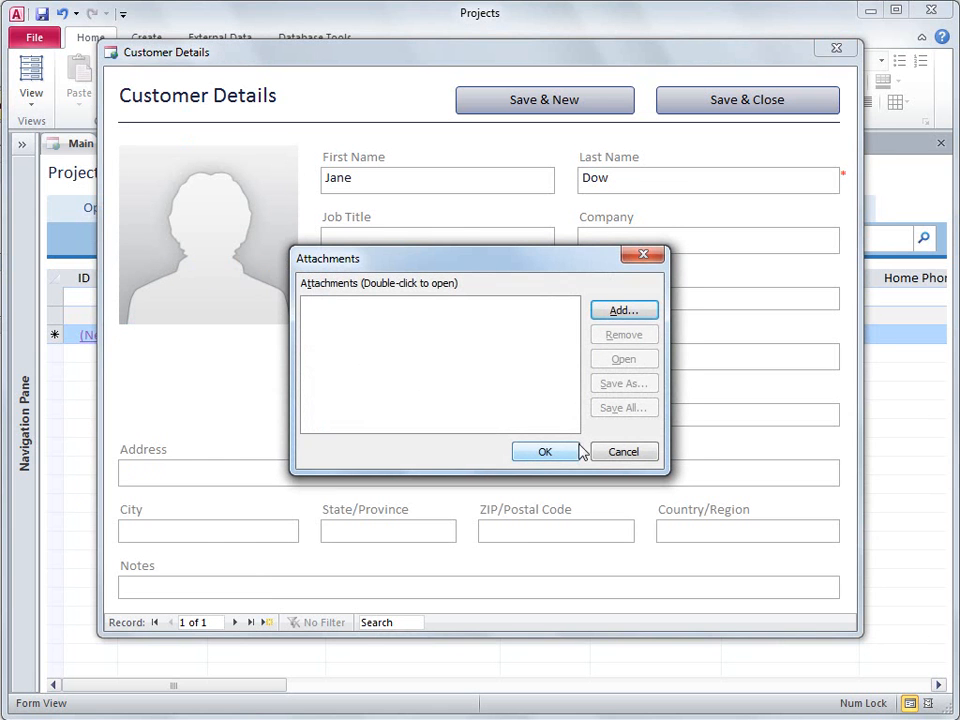
pyautogui.click(620, 453)
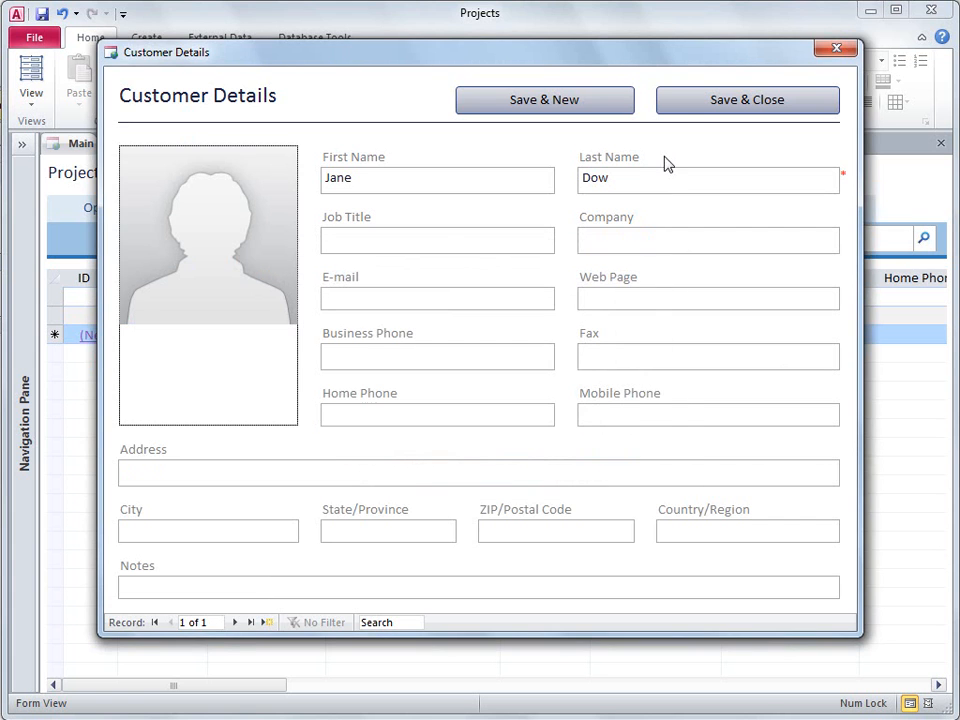
pyautogui.click(678, 108)
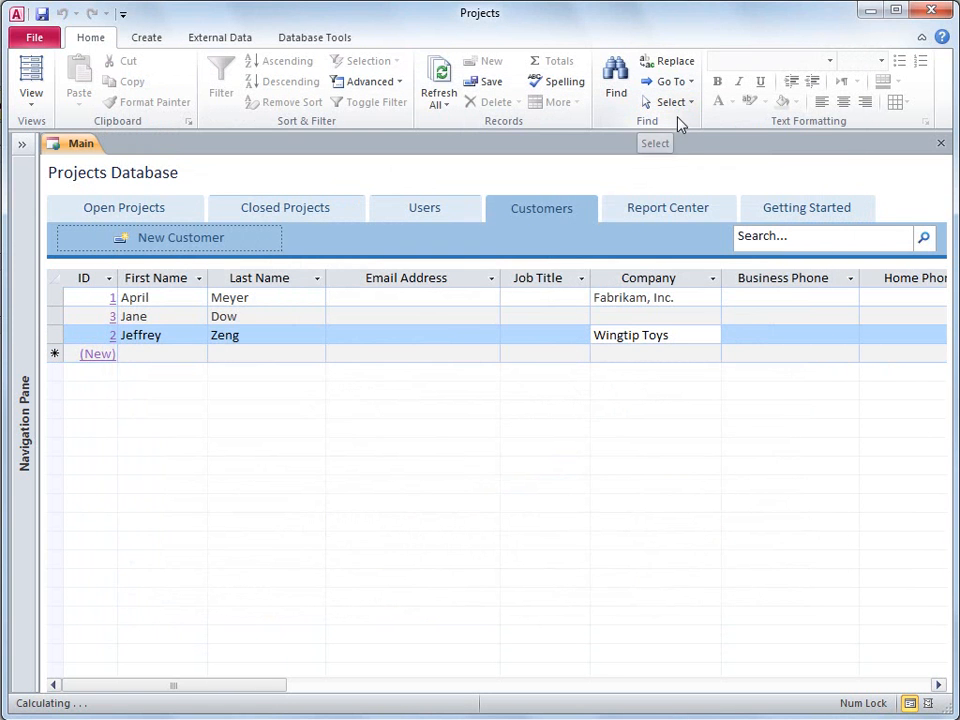
# Show the Project History report from the Report Center, and open it in its own tab
pyautogui.click(724, 211)
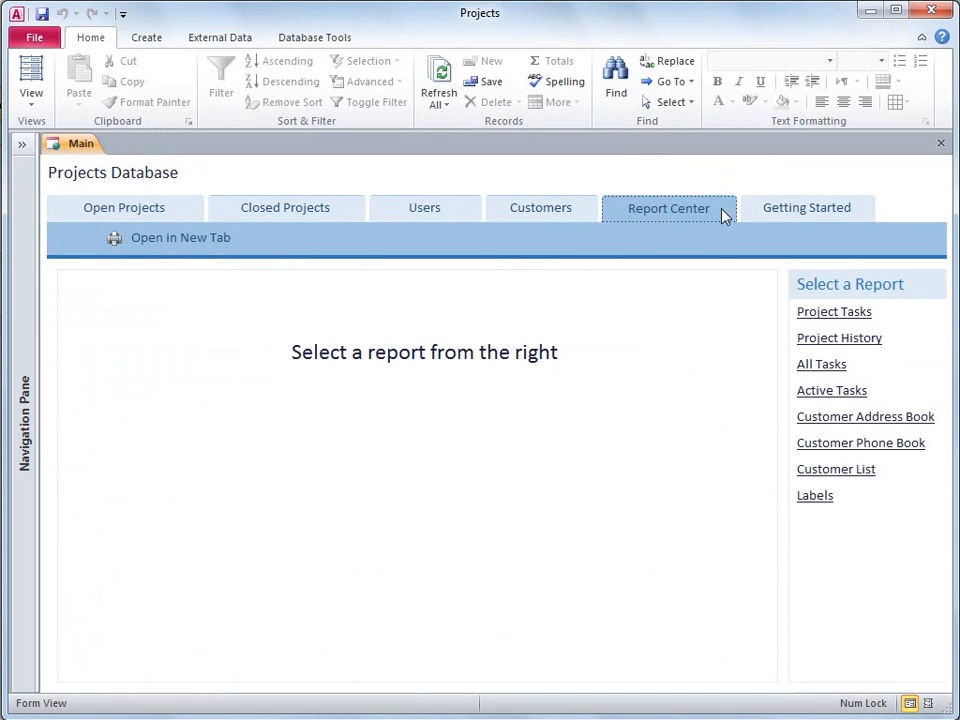
pyautogui.click(806, 338)
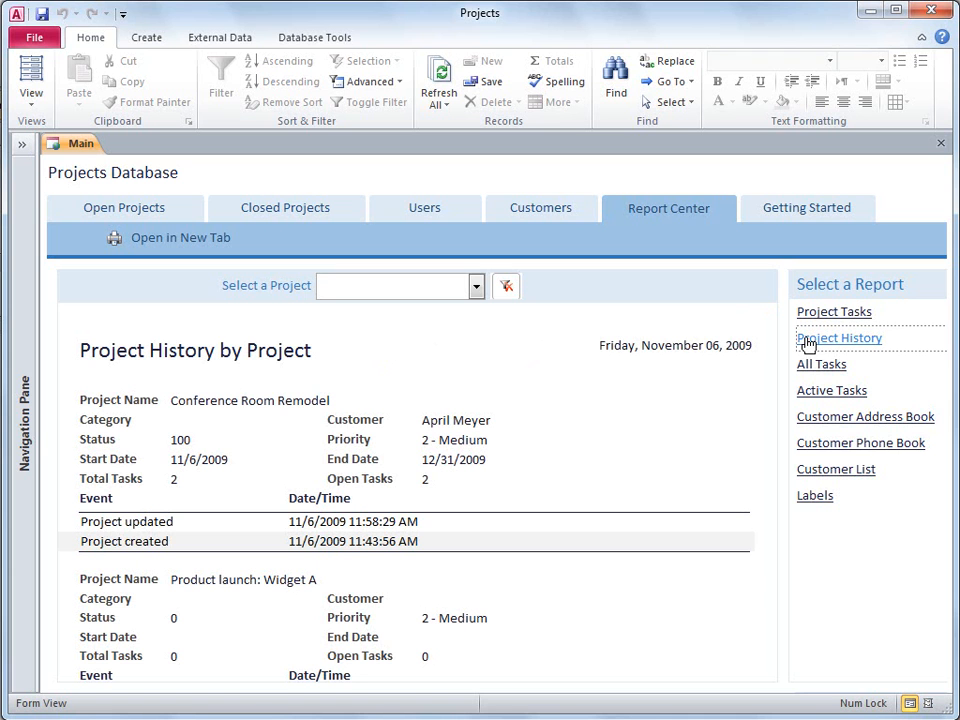
pyautogui.click(224, 240)
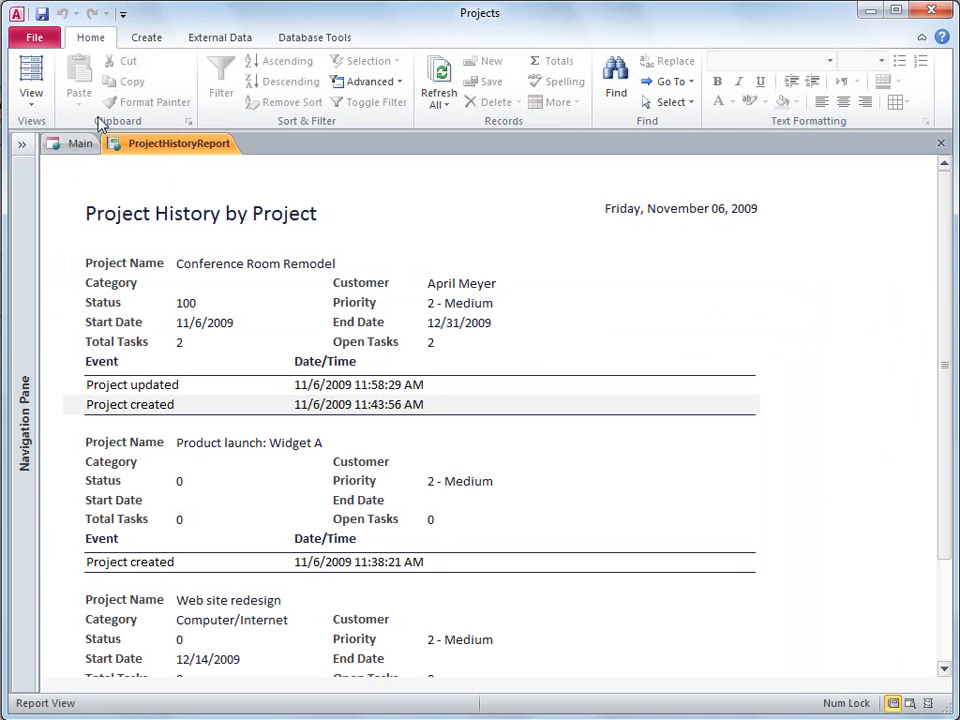
# Review the available print options for the Project History report, and close the report
pyautogui.click(30, 33)
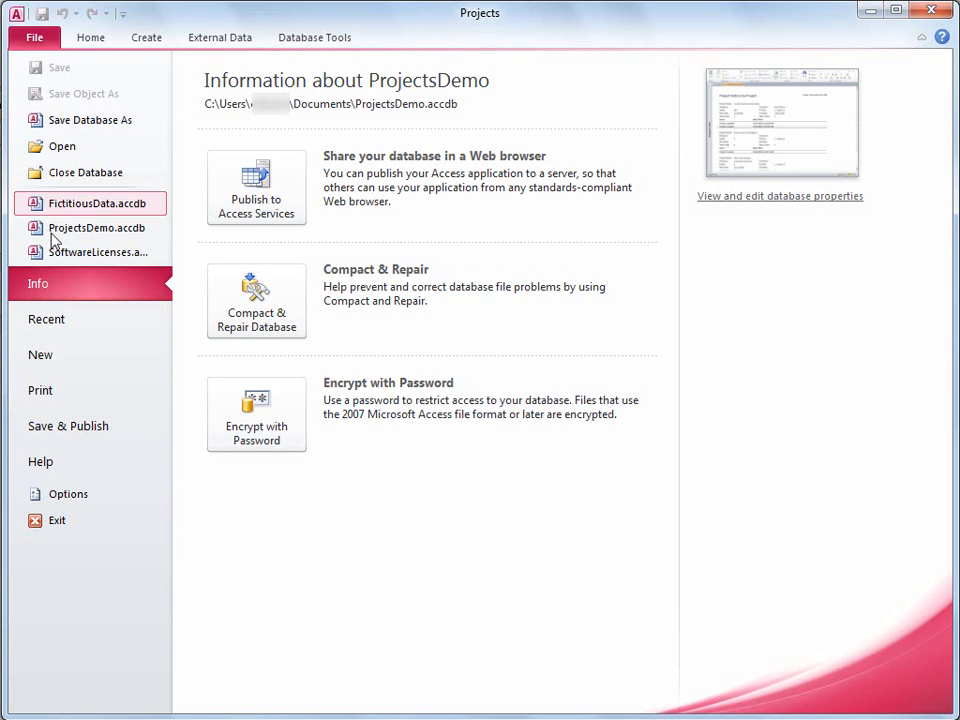
pyautogui.click(84, 390)
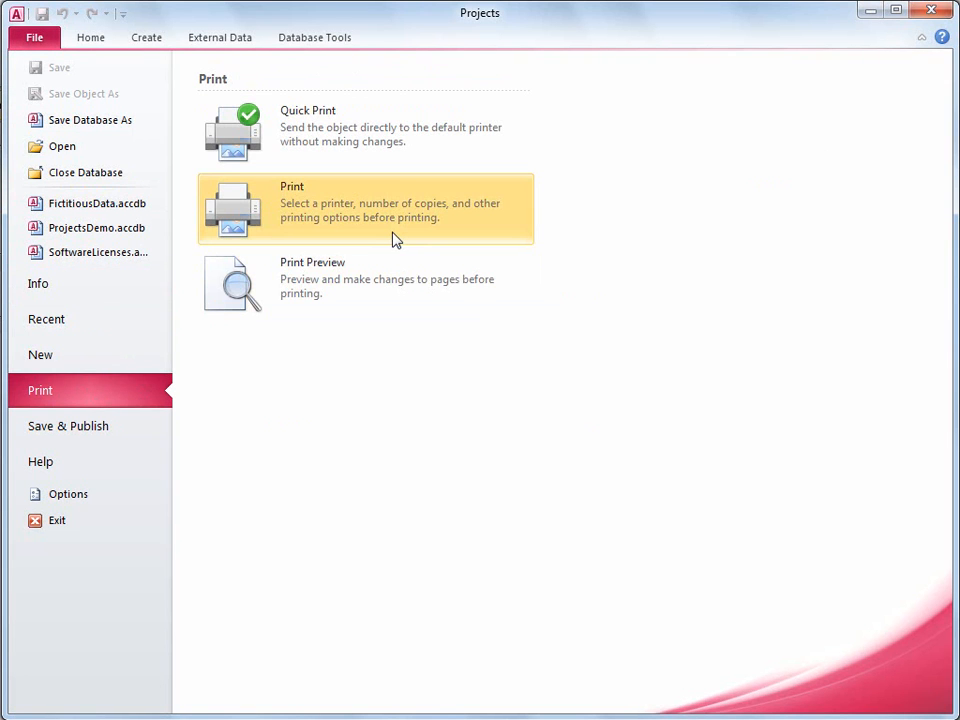
pyautogui.click(48, 40)
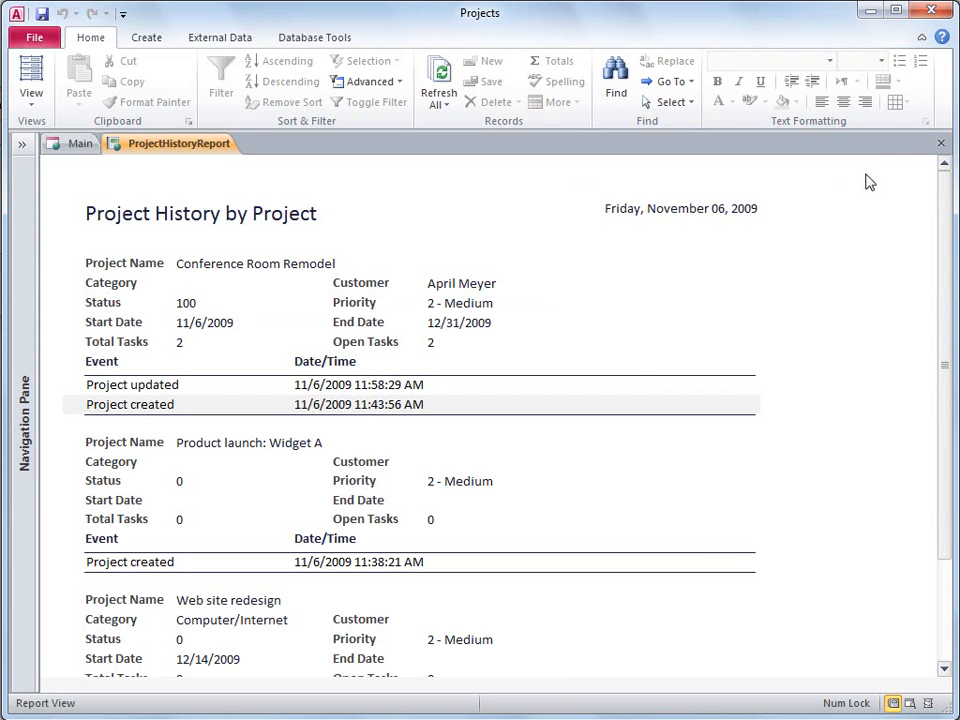
pyautogui.click(940, 147)
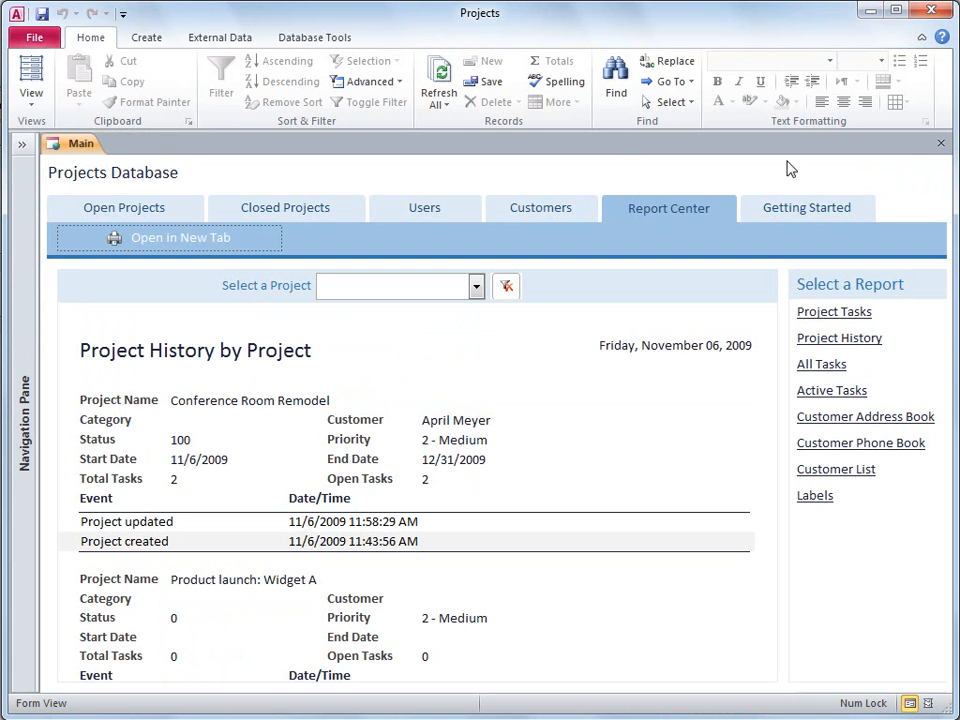
pyautogui.click(40, 40)
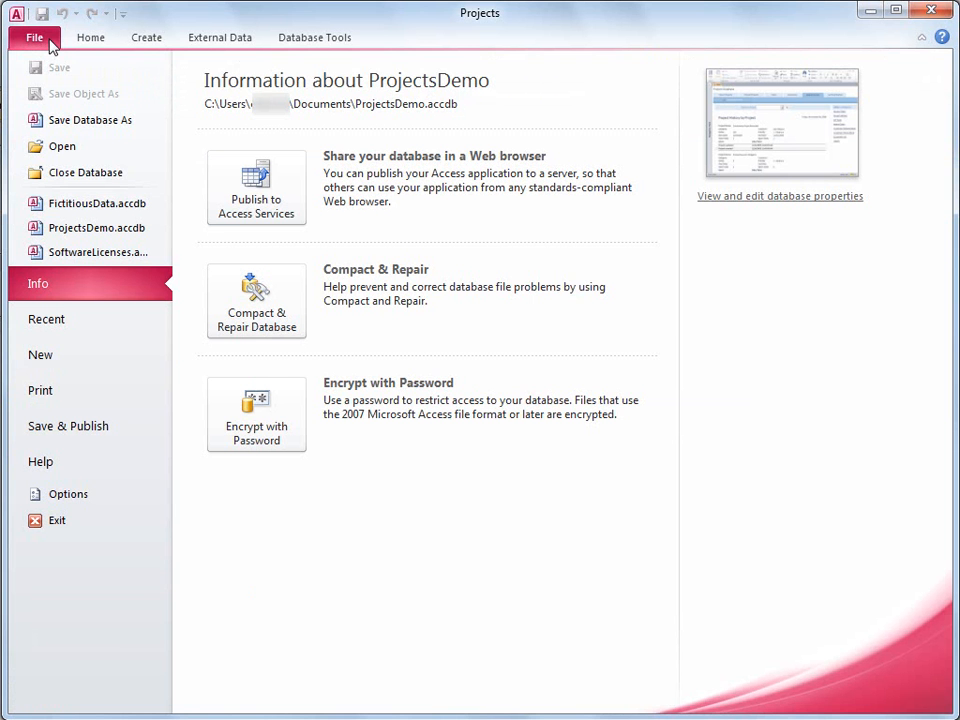
pyautogui.click(285, 185)
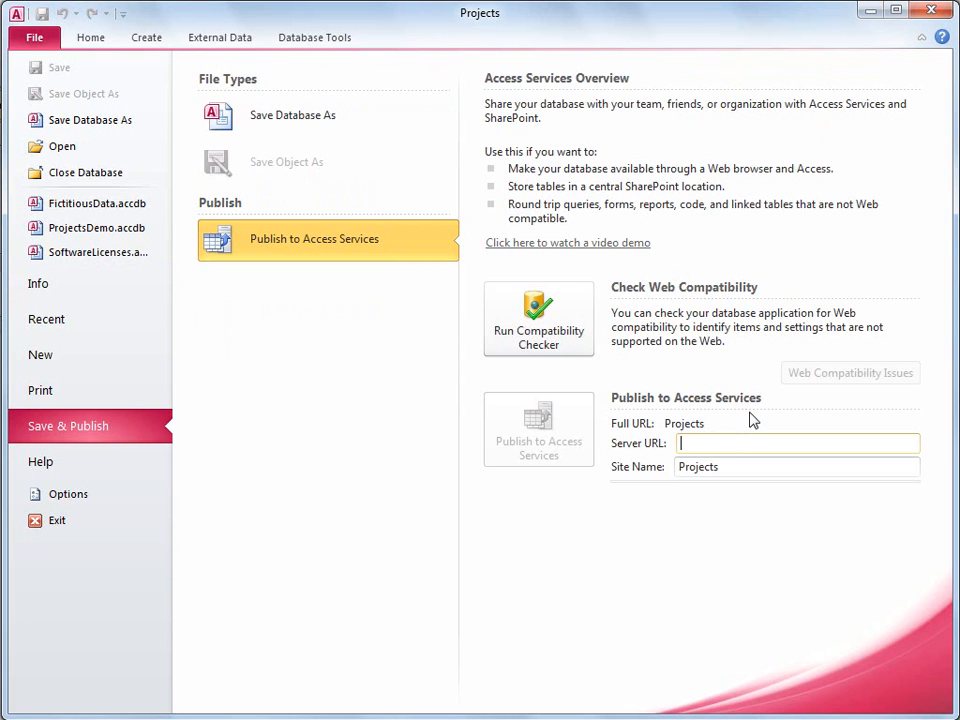
pyautogui.write('http://My')
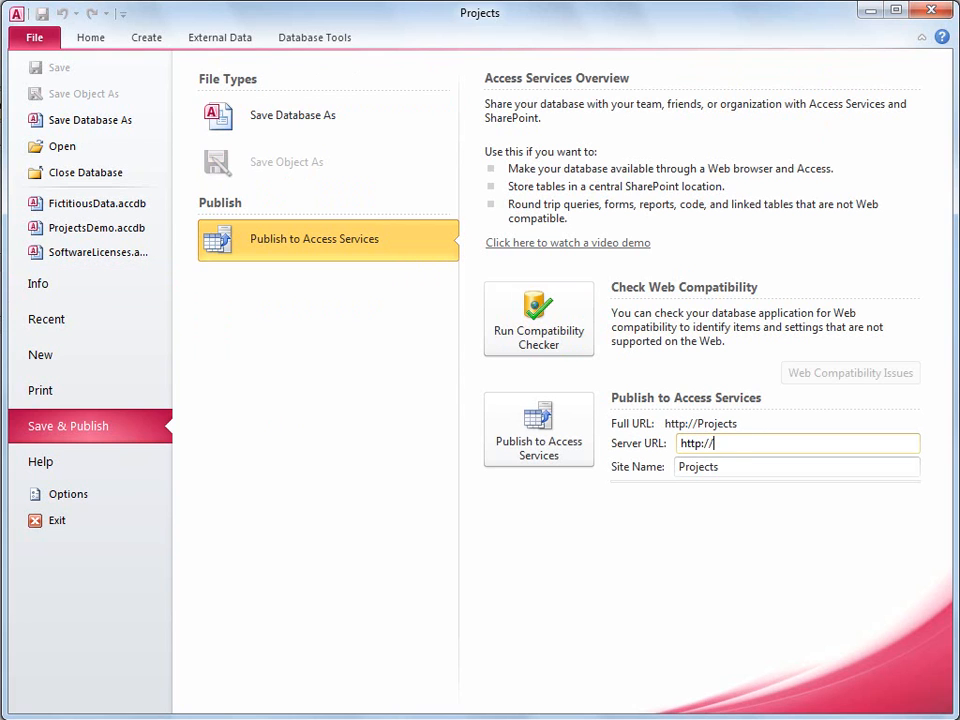
pyautogui.write('Server')
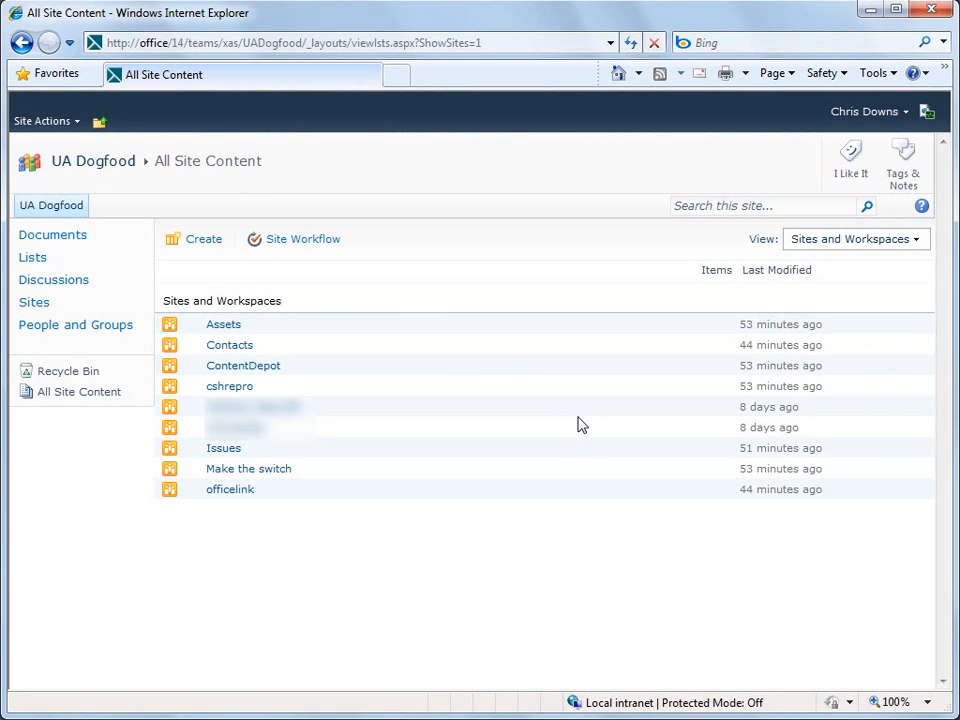
# On the SharePoint site in Internet Explorer, create a Projects Web Database site with the title Projects and URL name Projects
pyautogui.click(212, 246)
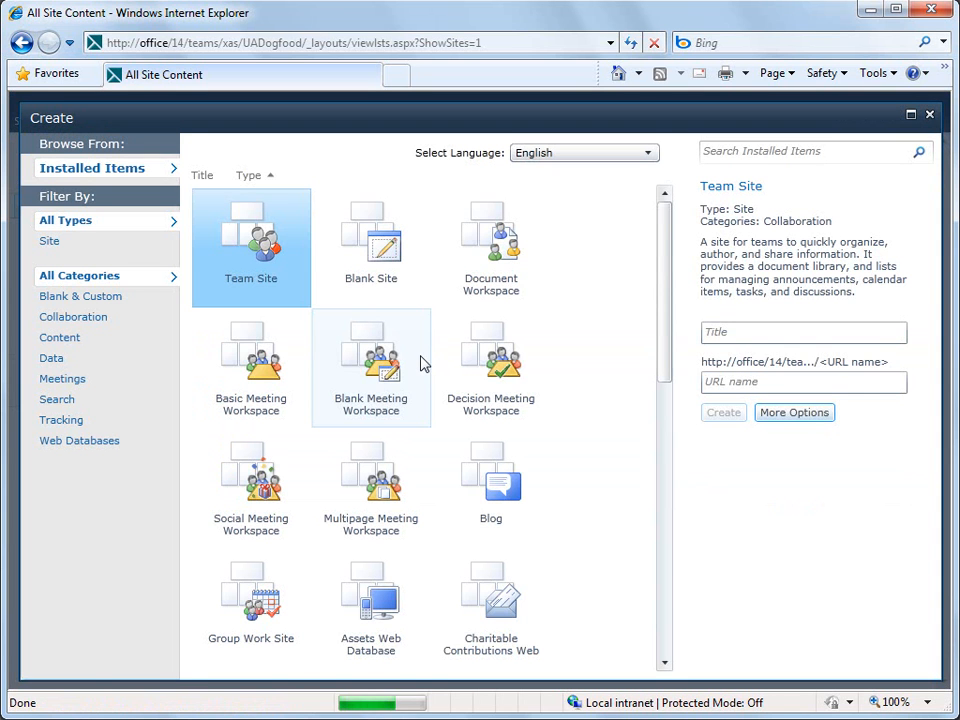
pyautogui.moveTo(665, 371); pyautogui.dragTo(658, 506)
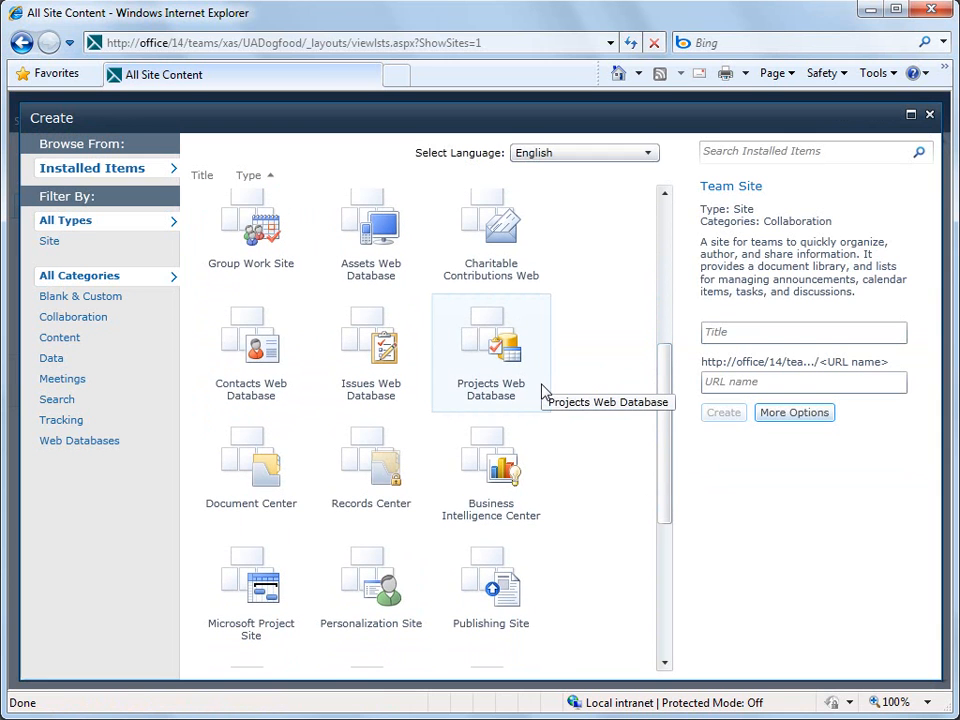
pyautogui.click(542, 390)
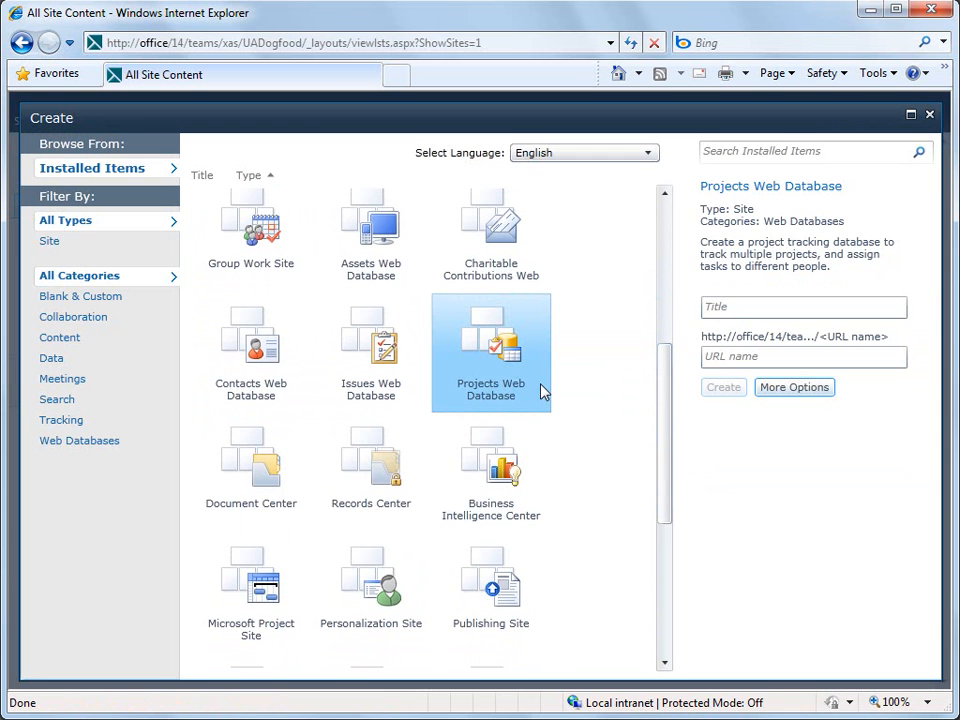
pyautogui.click(738, 309)
pyautogui.write('Projects')
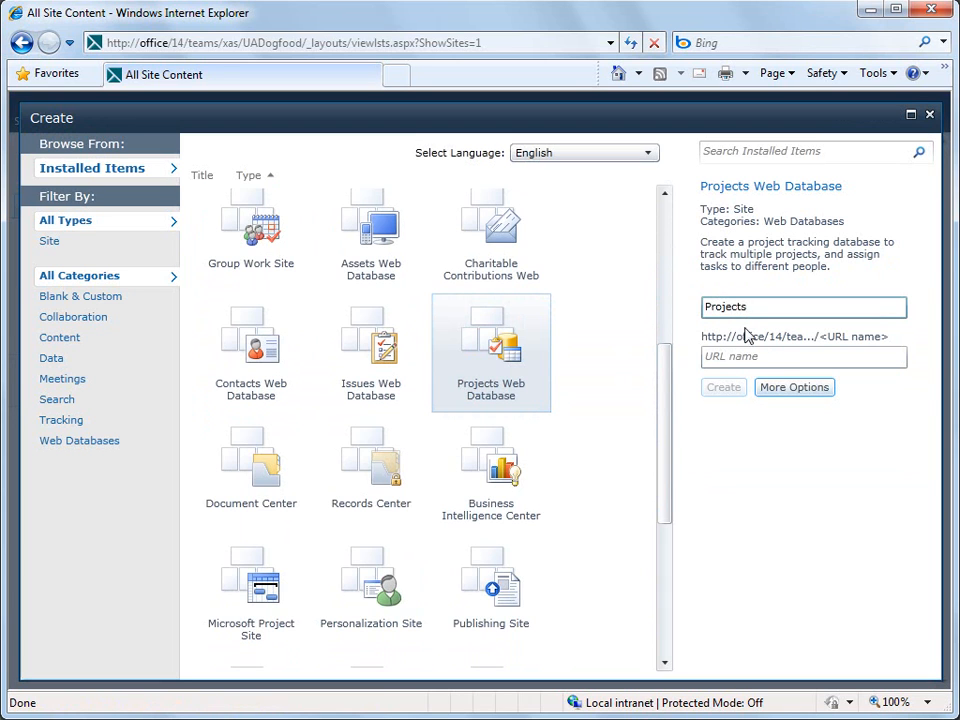
pyautogui.click(766, 354)
pyautogui.write('Projects')
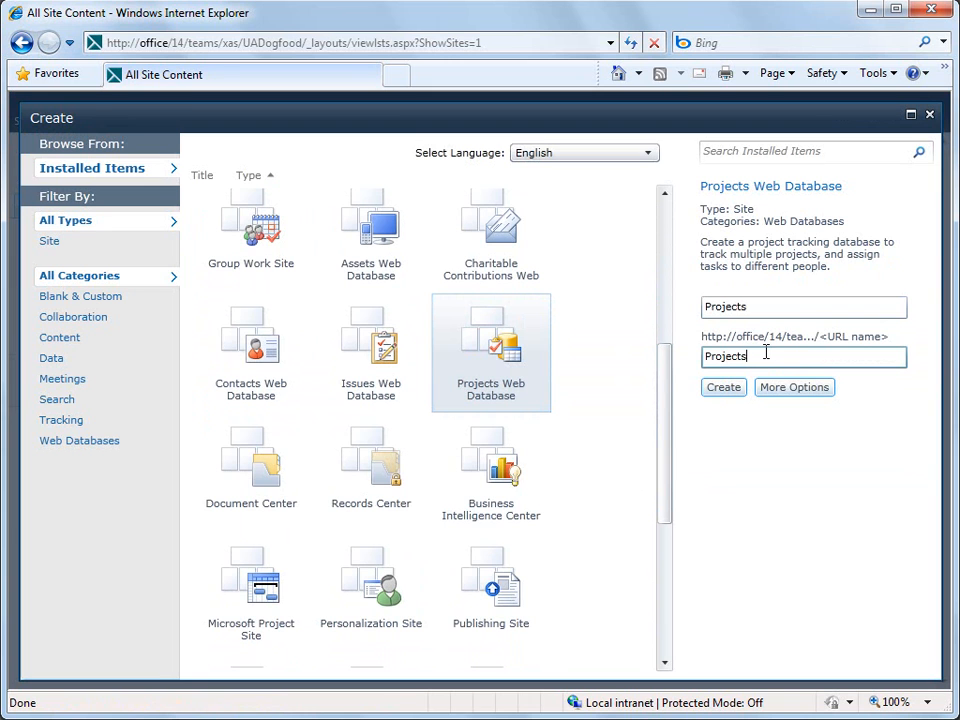
pyautogui.click(735, 392)
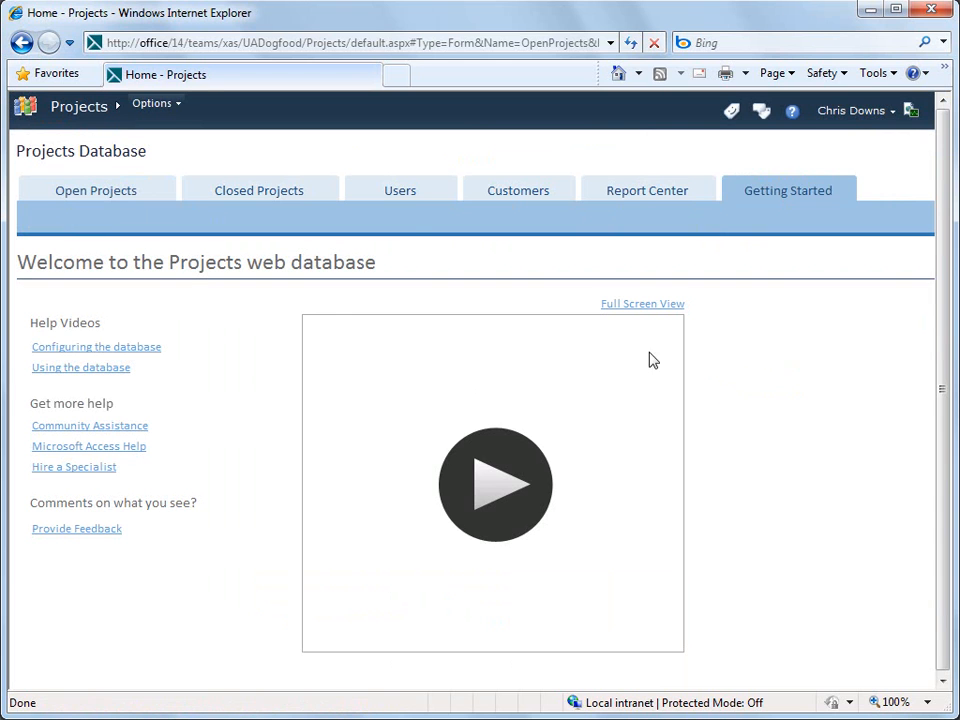
# Show the options for editing and managing the new Projects site
pyautogui.click(181, 106)
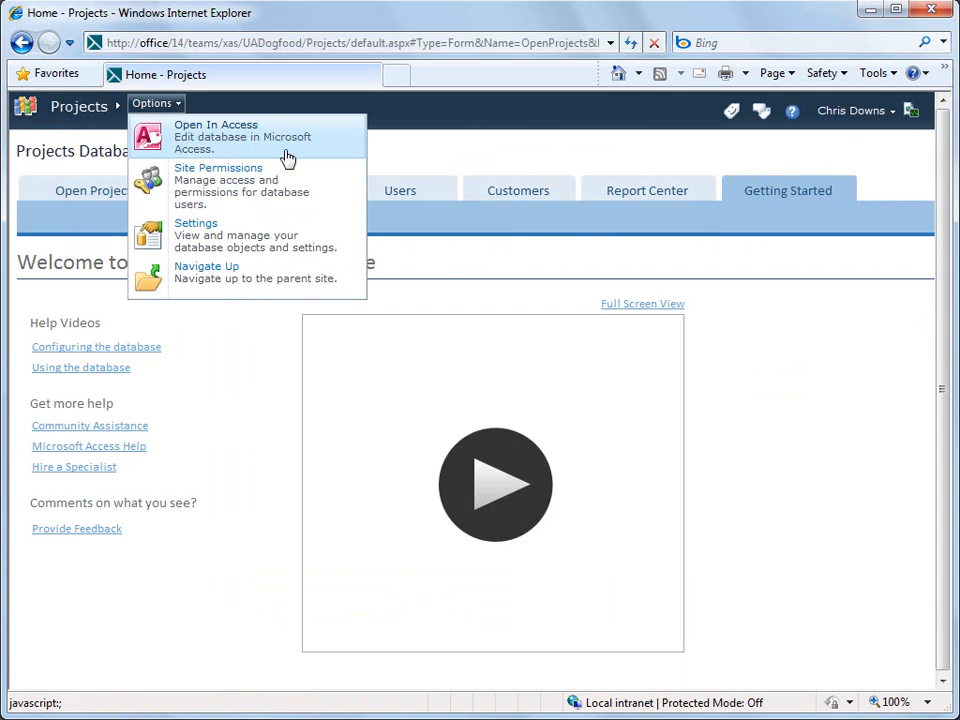